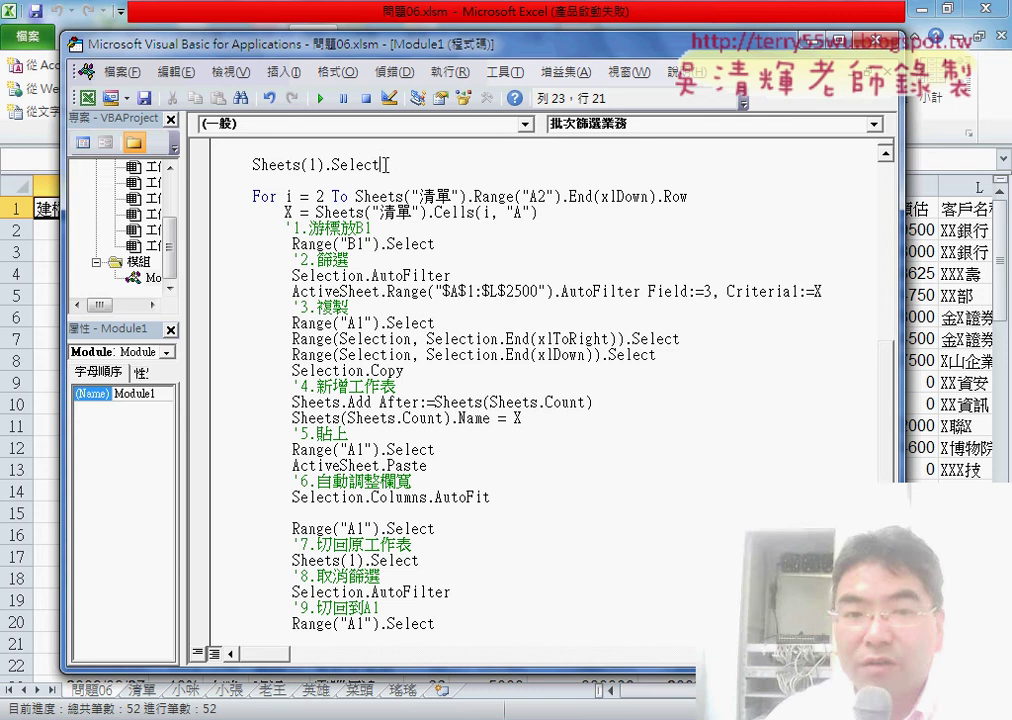
Step: Highlight the 批次篩選業務 name, loop variable X and list-value expression, then return to Excel
left_click_drag(393, 164, 247, 164)
scroll(247, 200, "up", 2)
left_click_drag(252, 229, 286, 229)
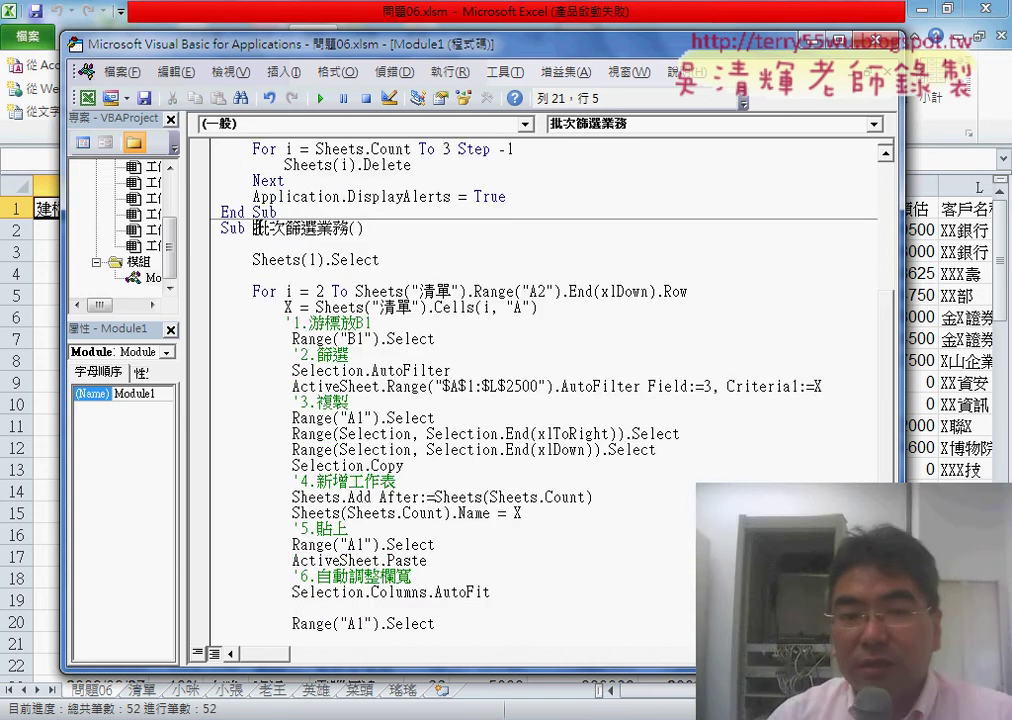
double_click(288, 308)
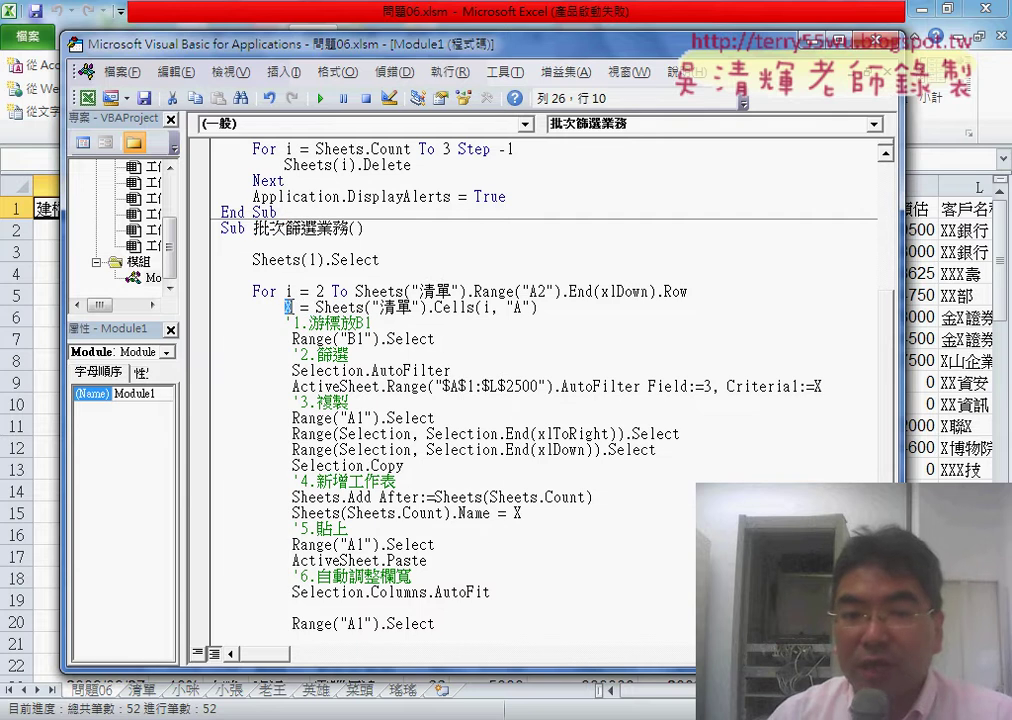
left_click_drag(316, 308, 540, 308)
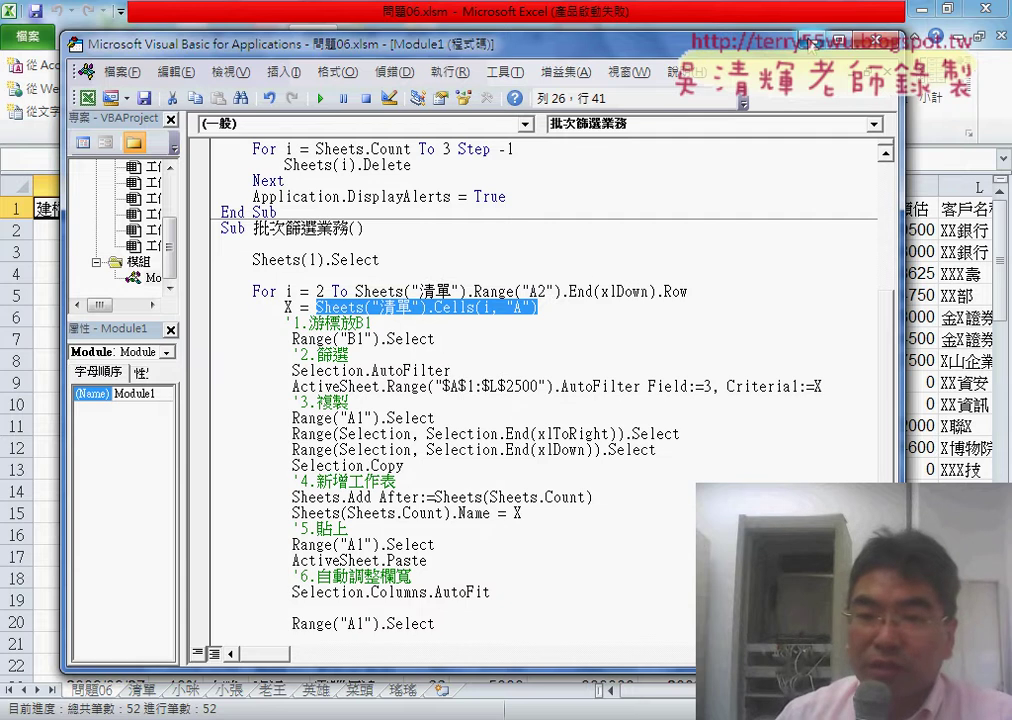
key("alt+F11")
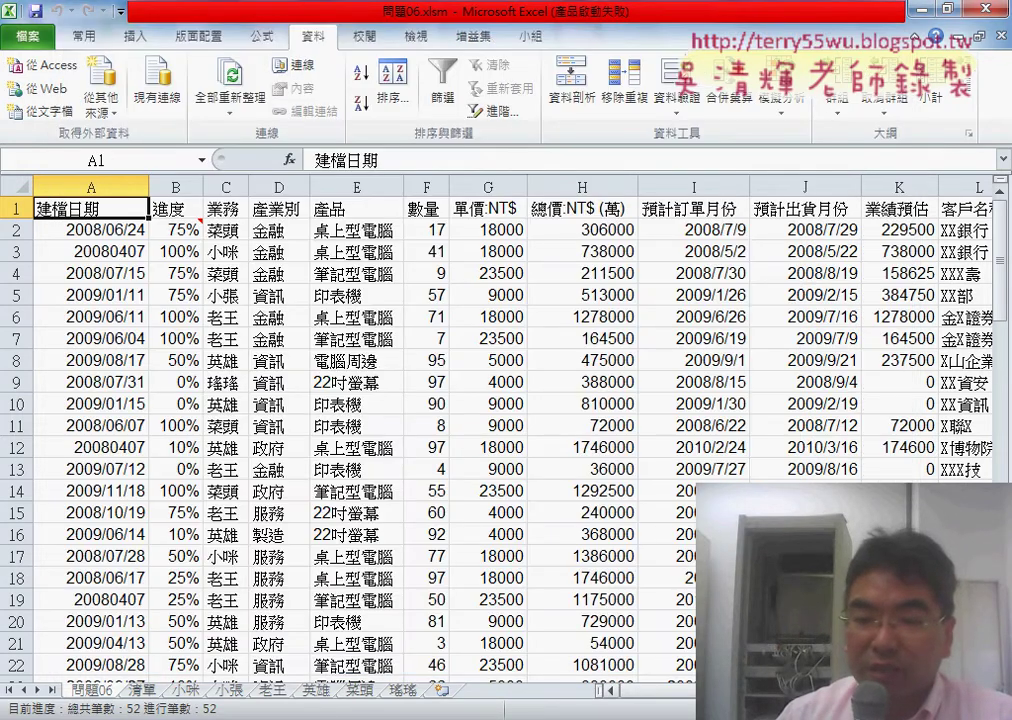
Step: Run 批次篩選業務 twice, then open the failing line from the run-time error 1004 dialog
scroll(500, 430, "right", 3)
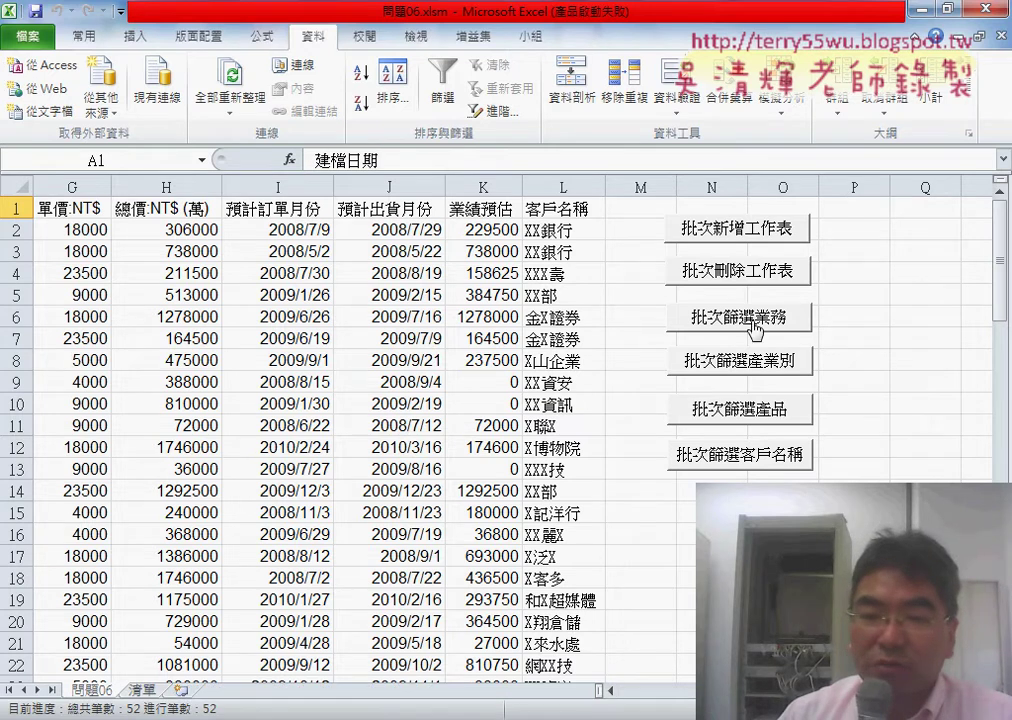
left_click(755, 322)
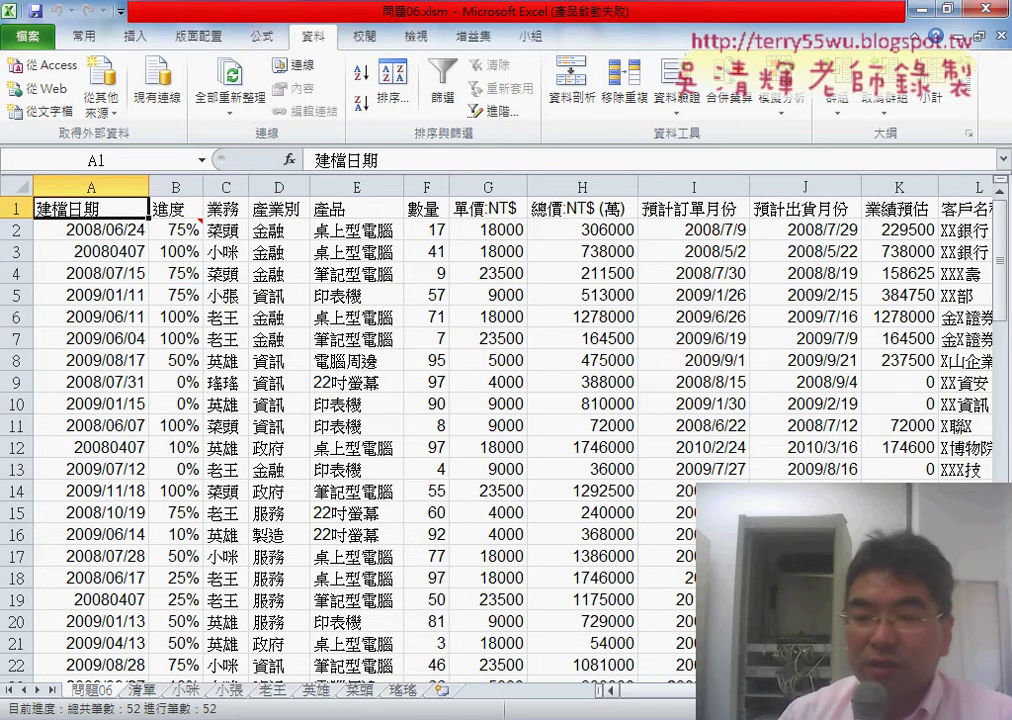
scroll(793, 322, "right", 5)
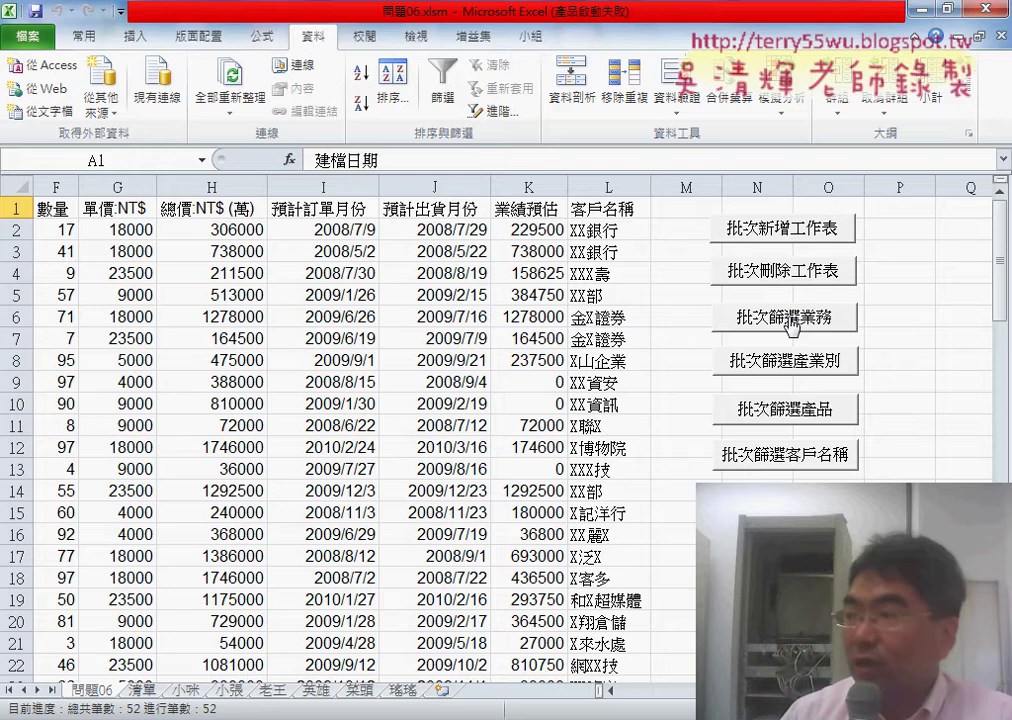
left_click(792, 322)
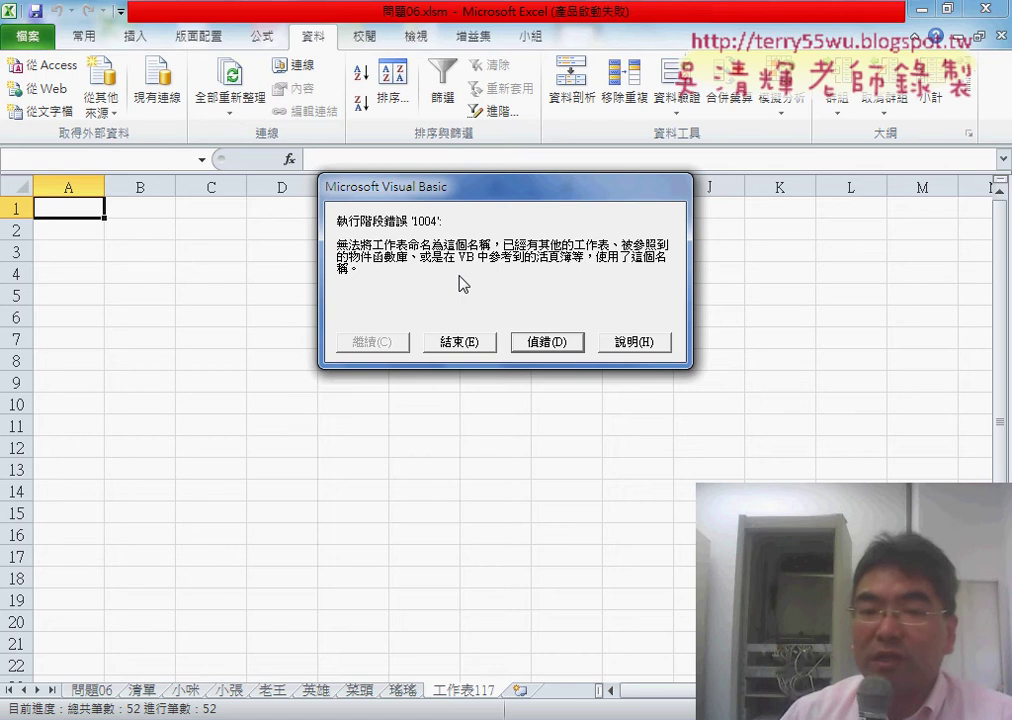
left_click(550, 341)
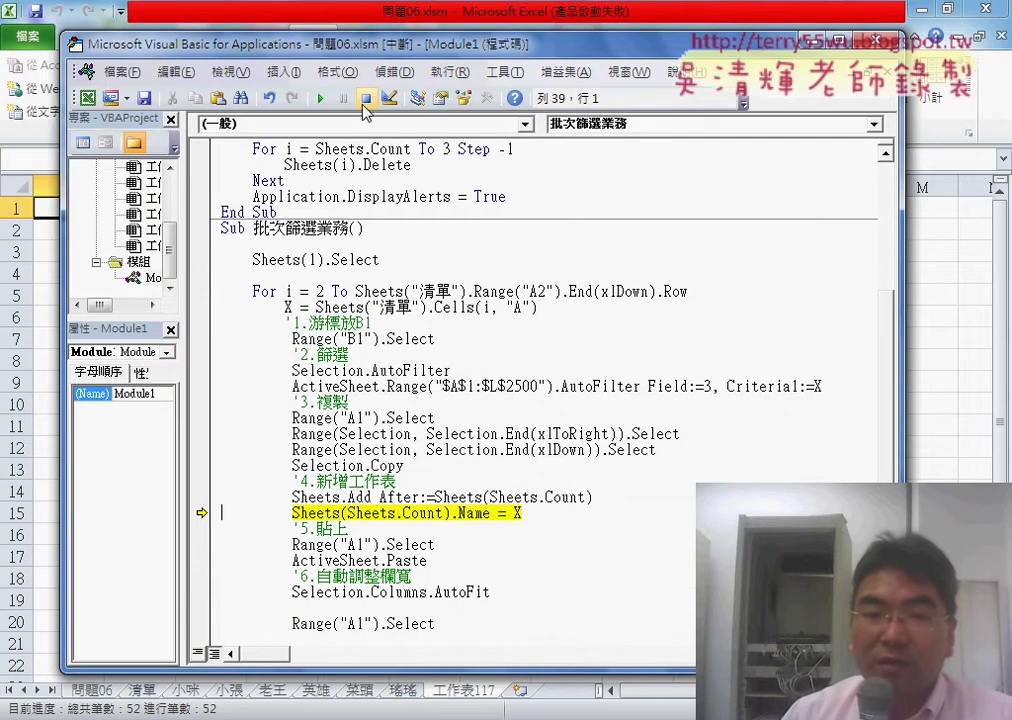
Step: Reset the paused macro and start a call line under the Sub header
left_click(366, 98)
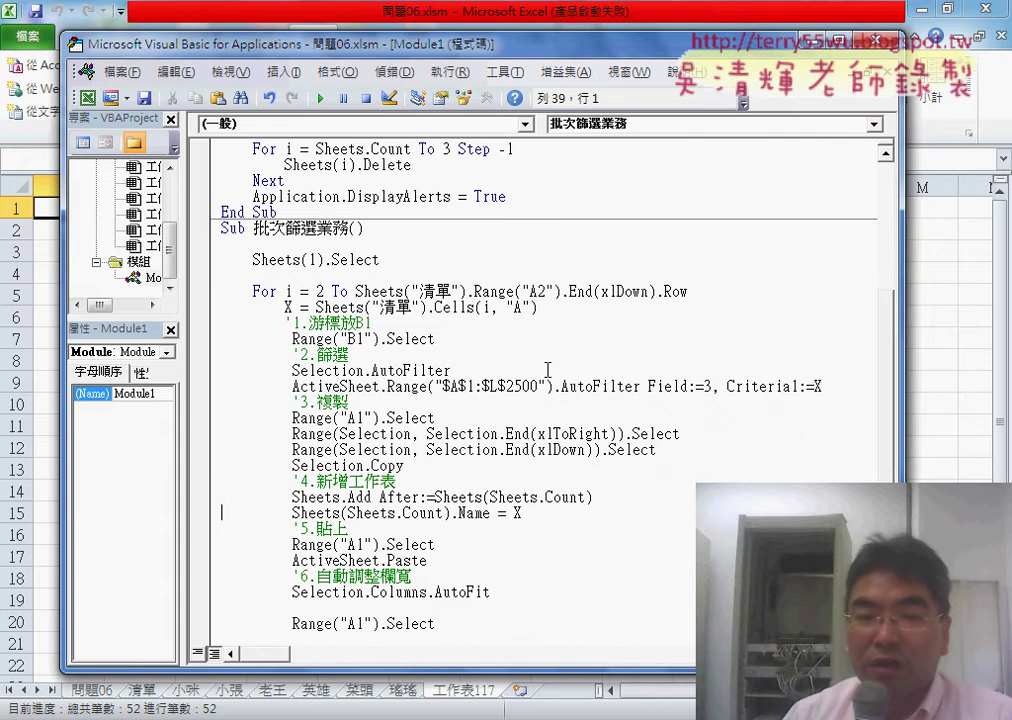
left_click(463, 241)
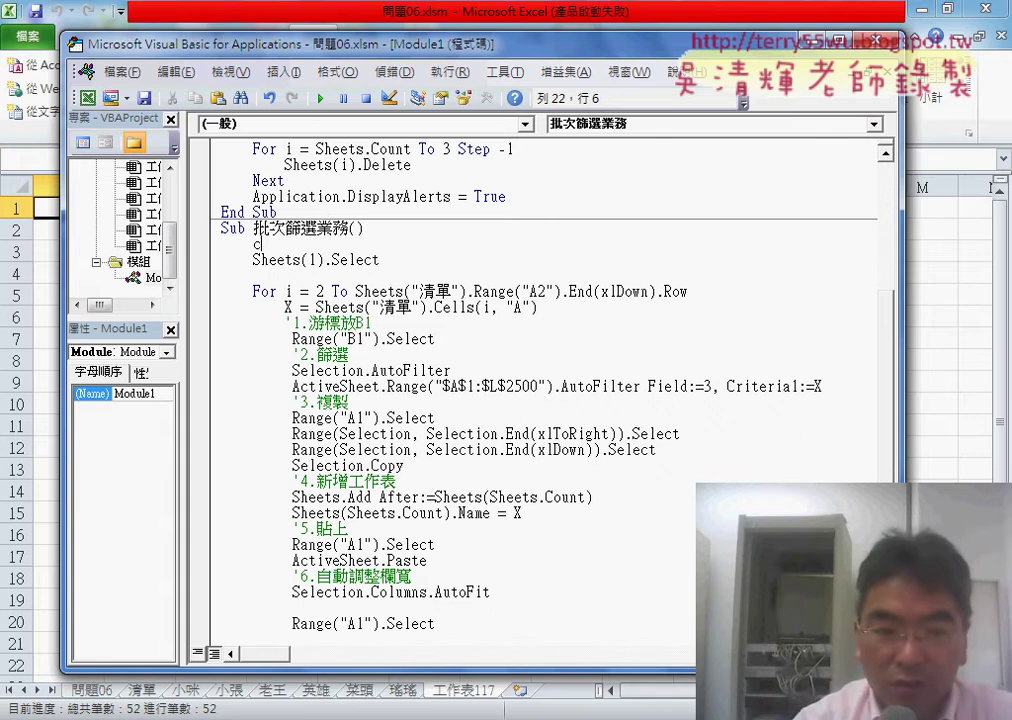
type("call")
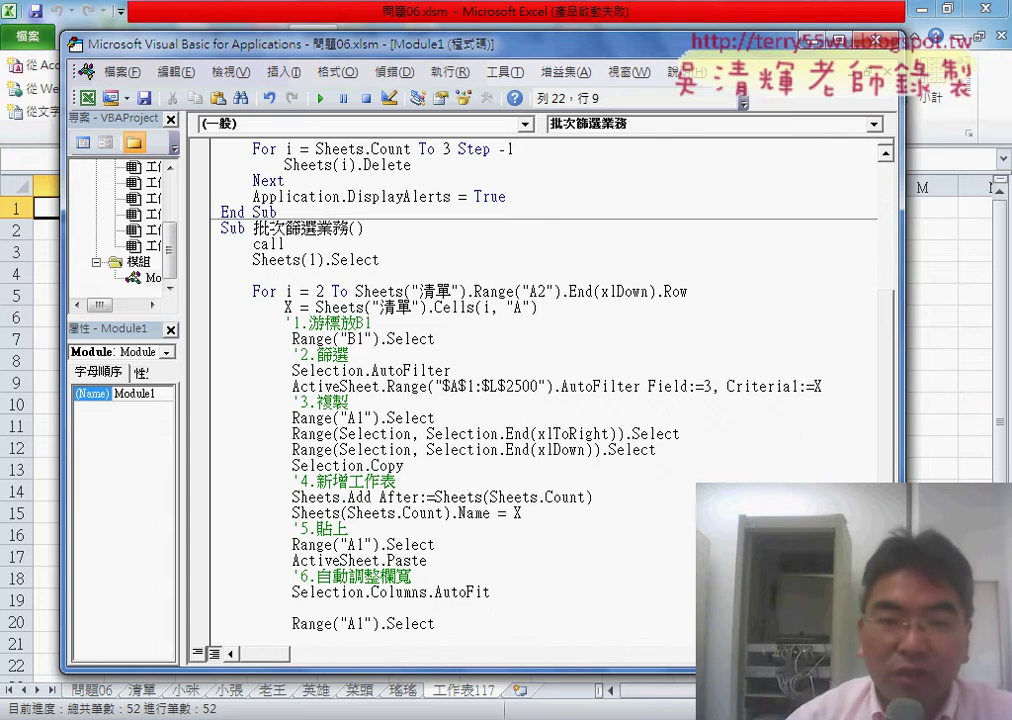
scroll(540, 390, "up", 3)
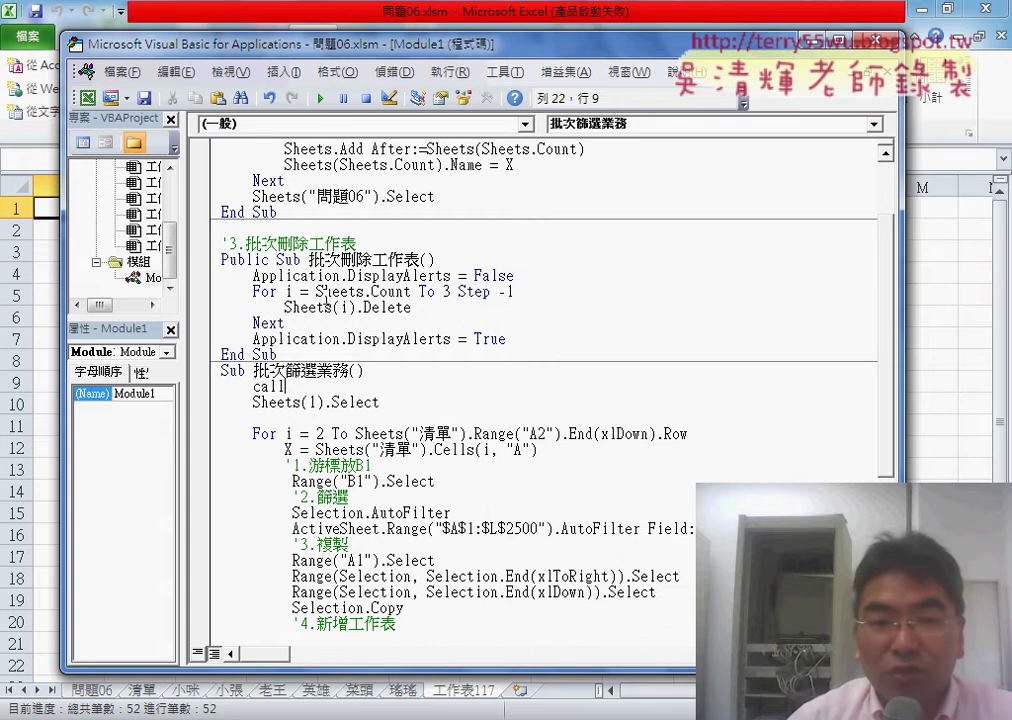
left_click(341, 178)
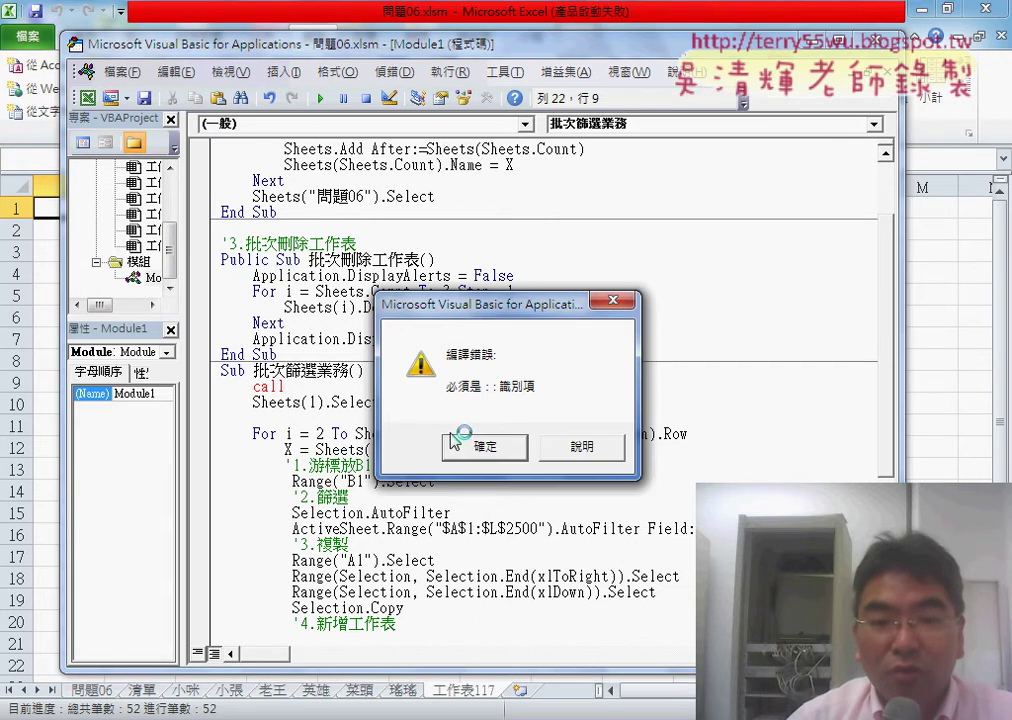
left_click(486, 445)
Step: Complete the line as Call 批次刪除工作表 by pasting the procedure name, then return to Excel
left_click_drag(308, 260, 420, 260)
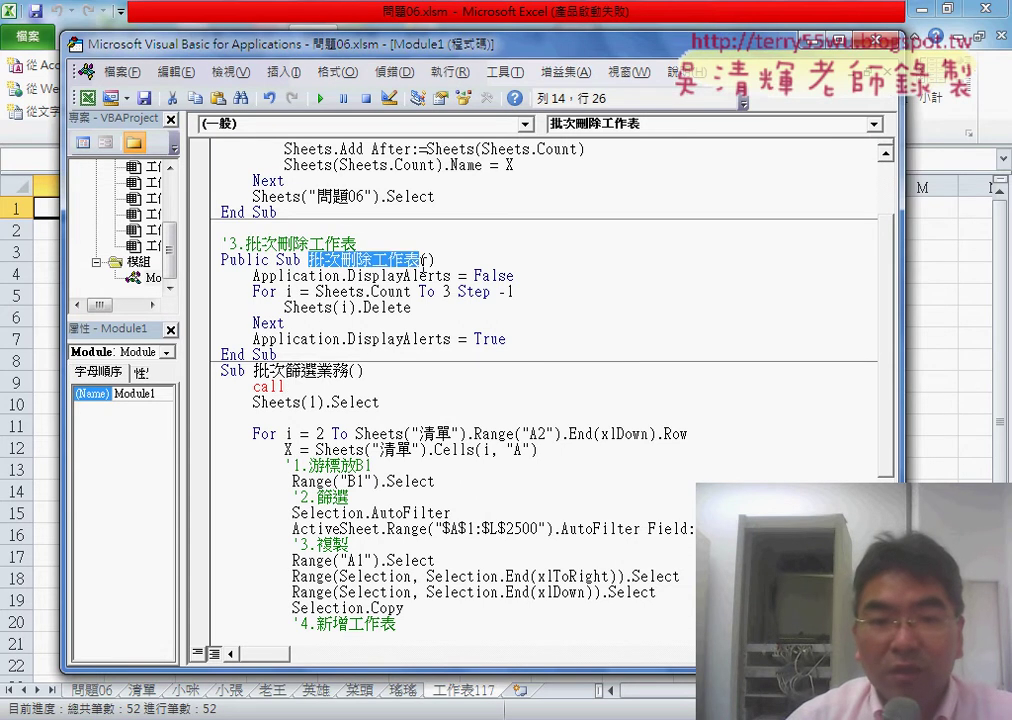
key("ctrl+c")
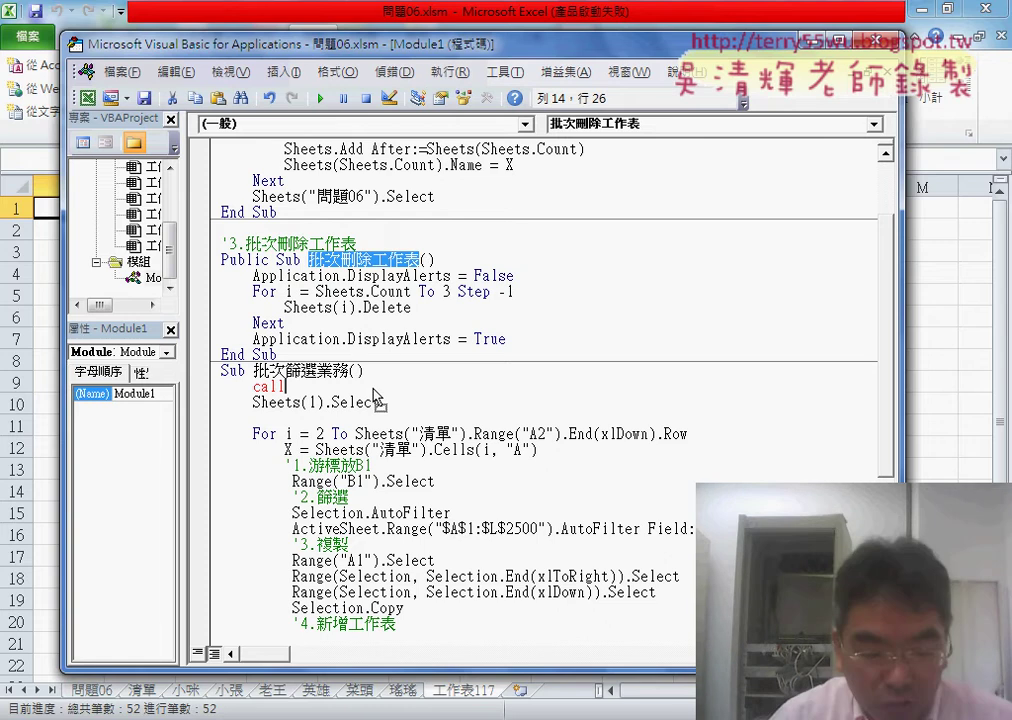
left_click(308, 388)
key("ctrl+v")
key("Down")
key("Down")
key("Down")
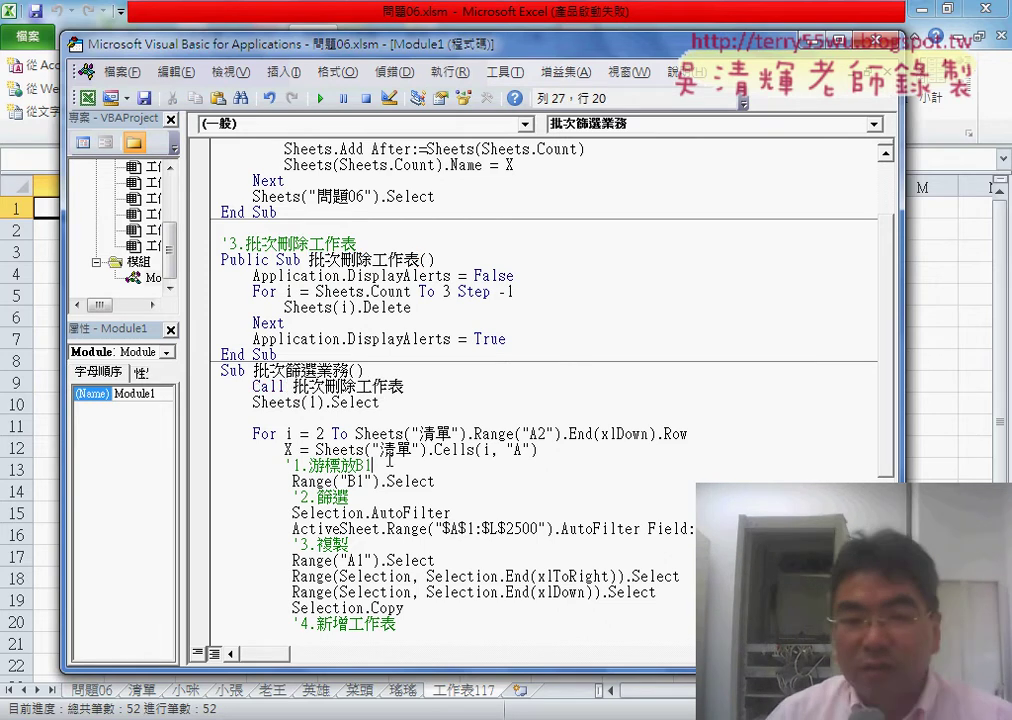
left_click_drag(255, 386, 425, 386)
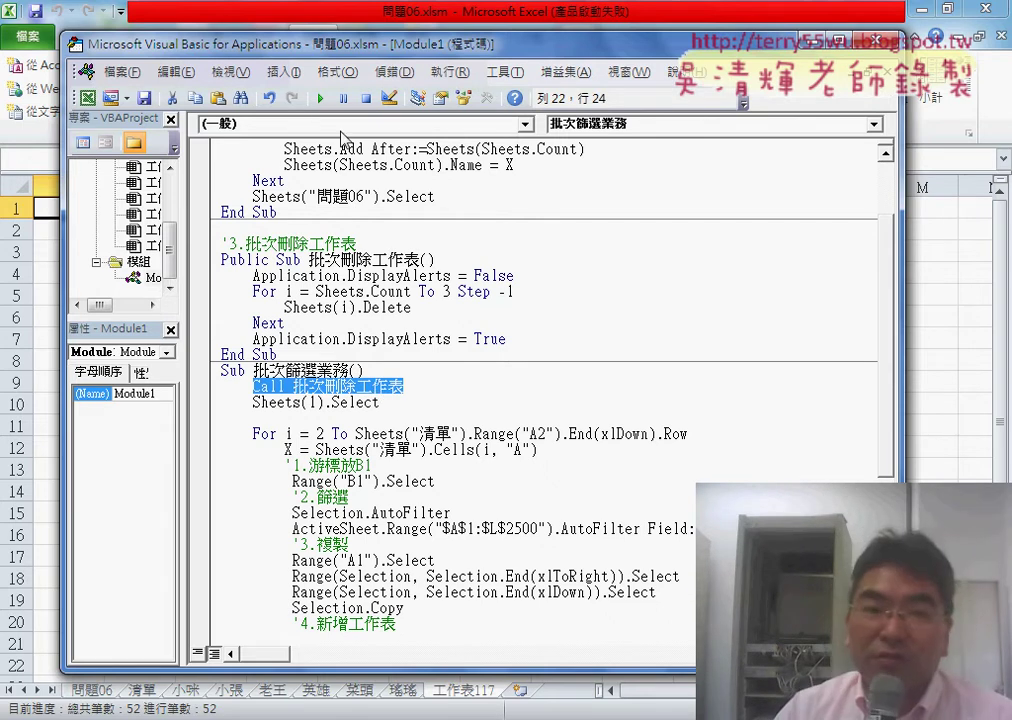
left_click(950, 339)
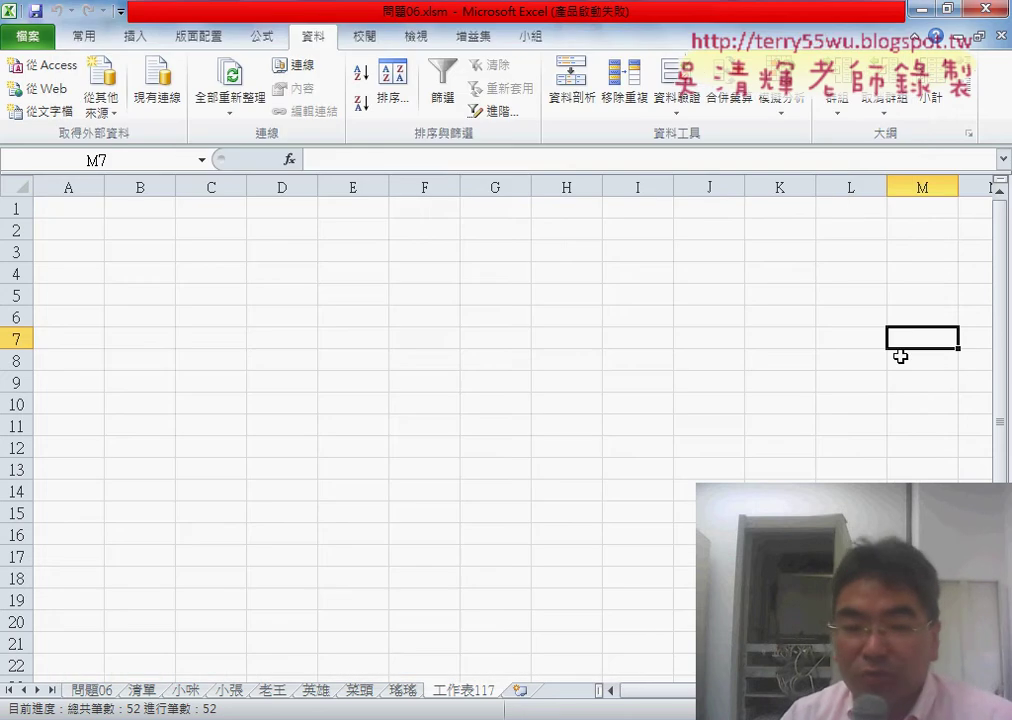
Step: Turn off the leftover AutoFilter on 問題06 and rerun 批次篩選業務 to rebuild the salesperson sheets
left_click(98, 690)
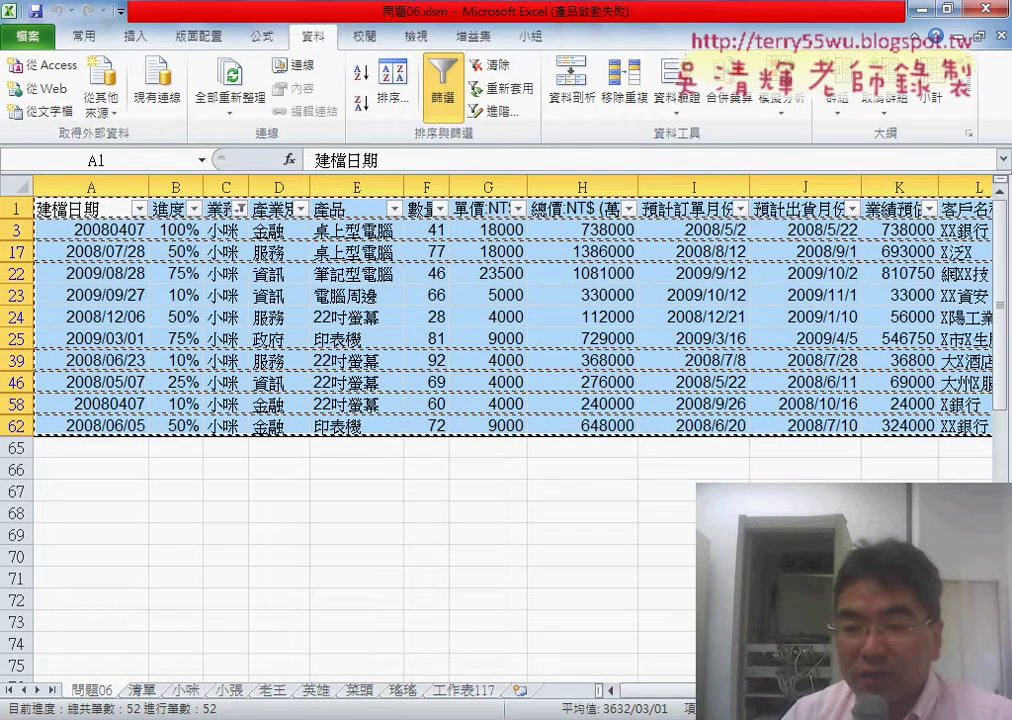
scroll(400, 320, "right", 4)
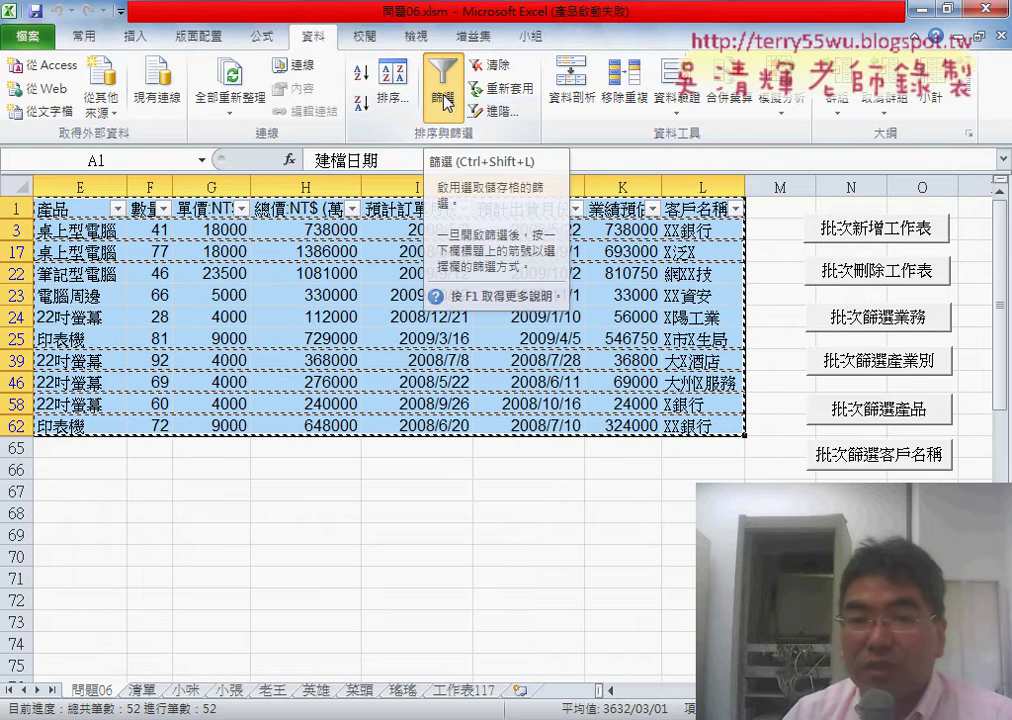
left_click(447, 103)
left_click(528, 338)
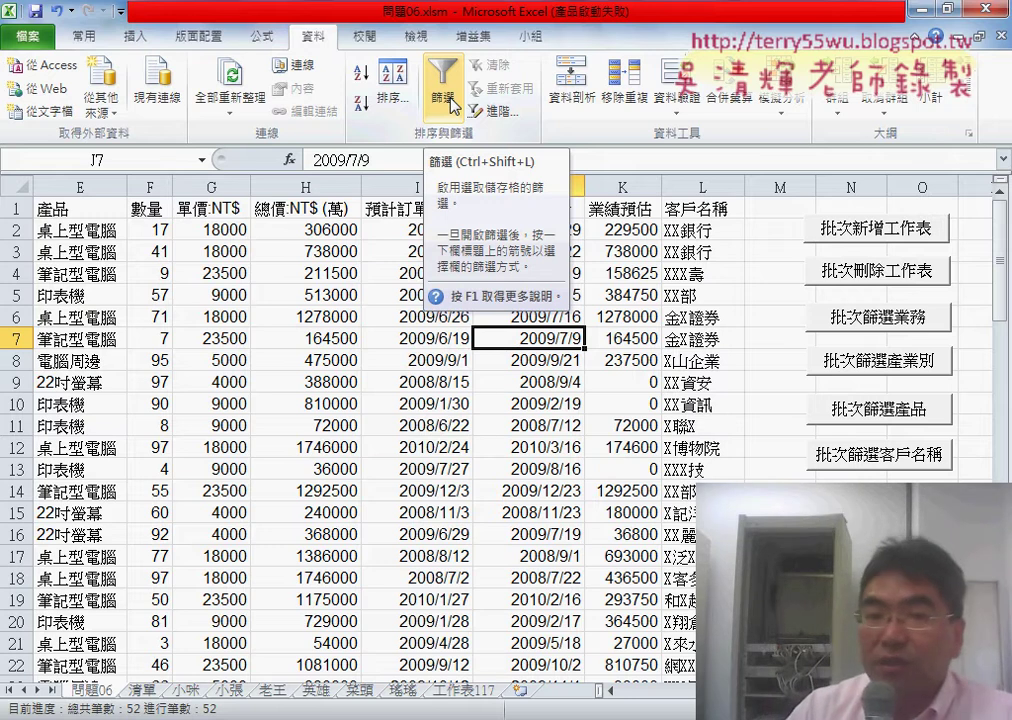
left_click(835, 318)
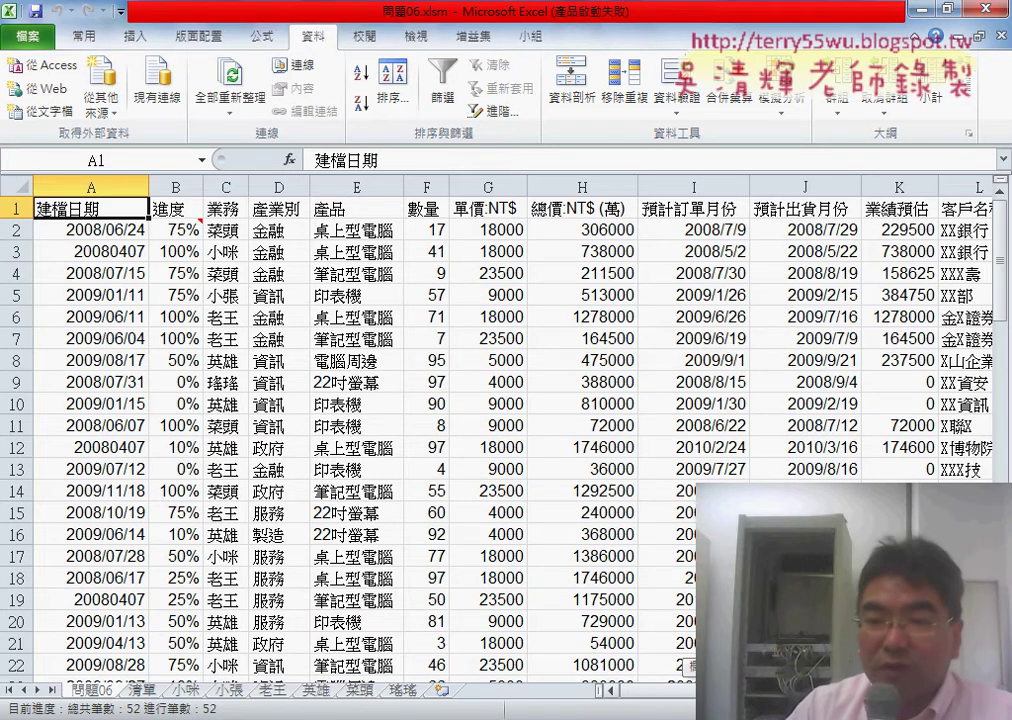
scroll(545, 528, "right", 2)
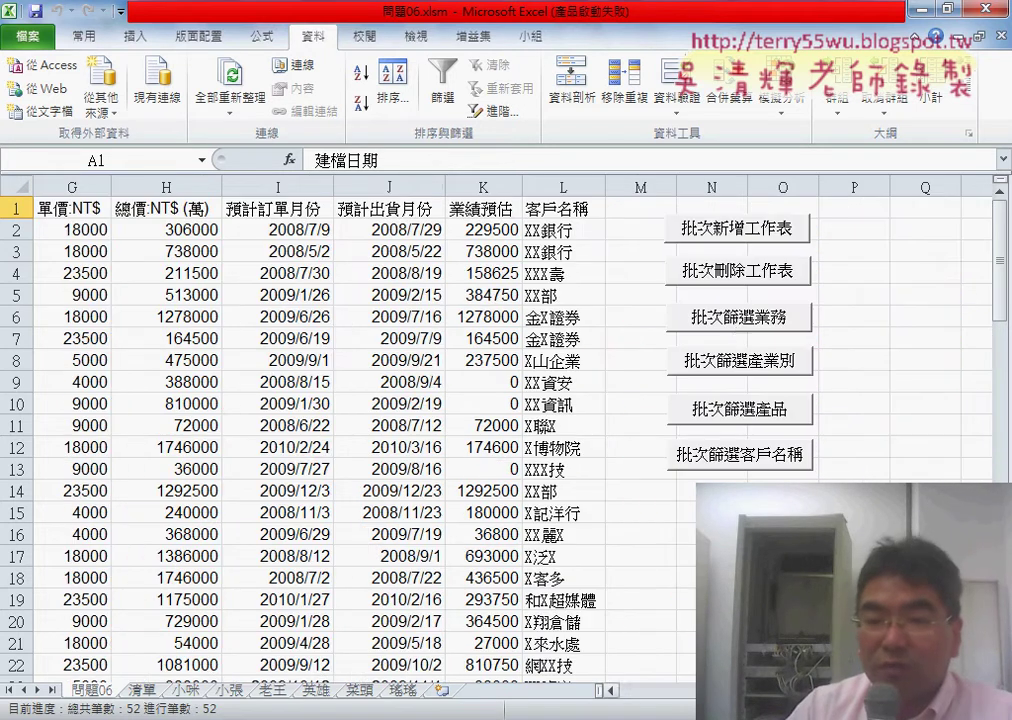
Step: Rerun the macro, then insert application.ScreenUpdating = False directly below Sub 批次篩選業務()
left_click(733, 318)
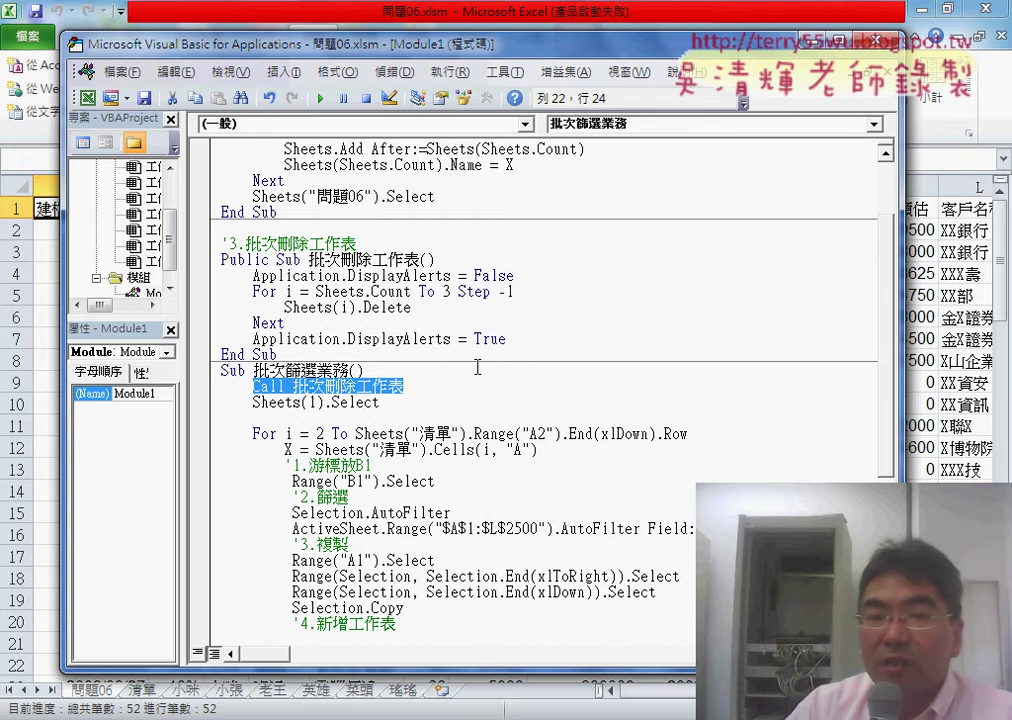
left_click(385, 371)
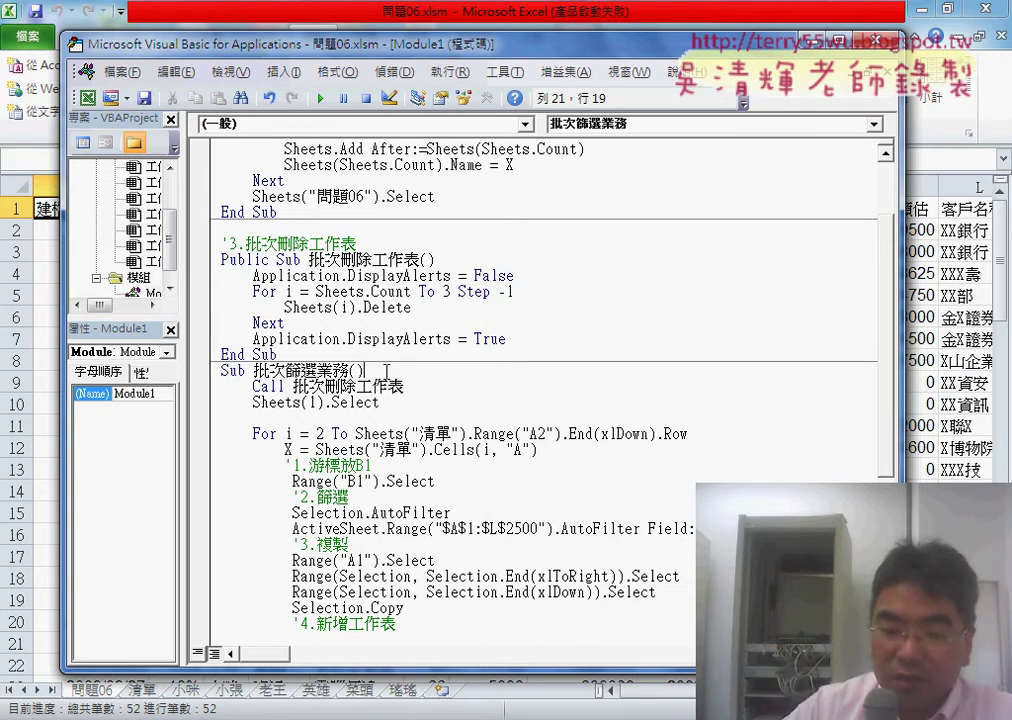
key("Return")
key("Tab")
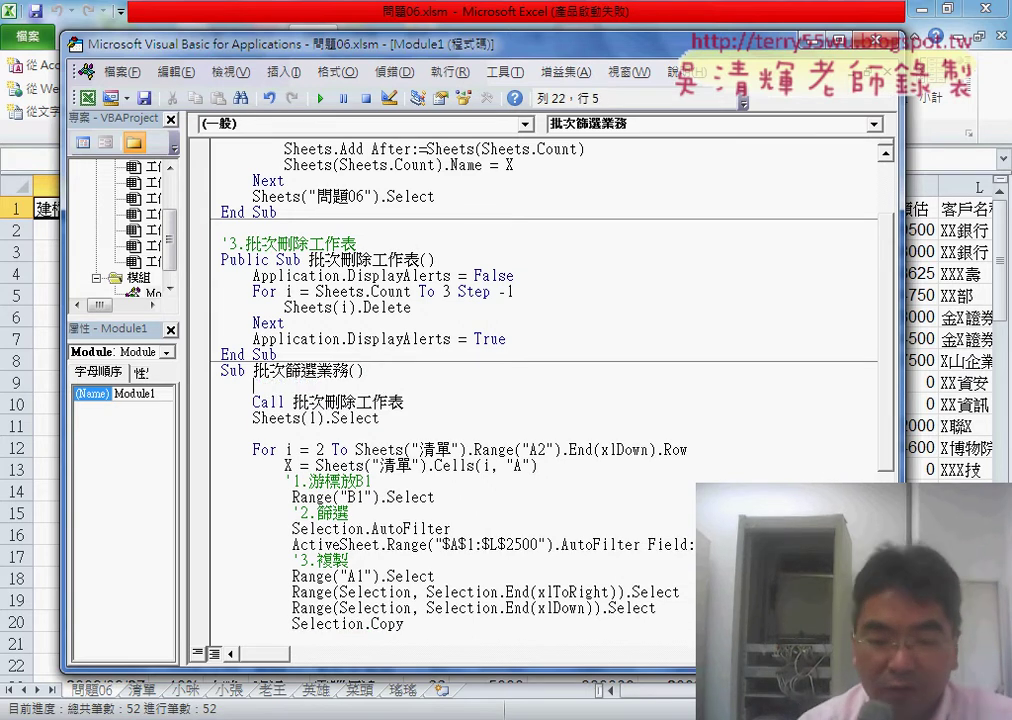
type("appl")
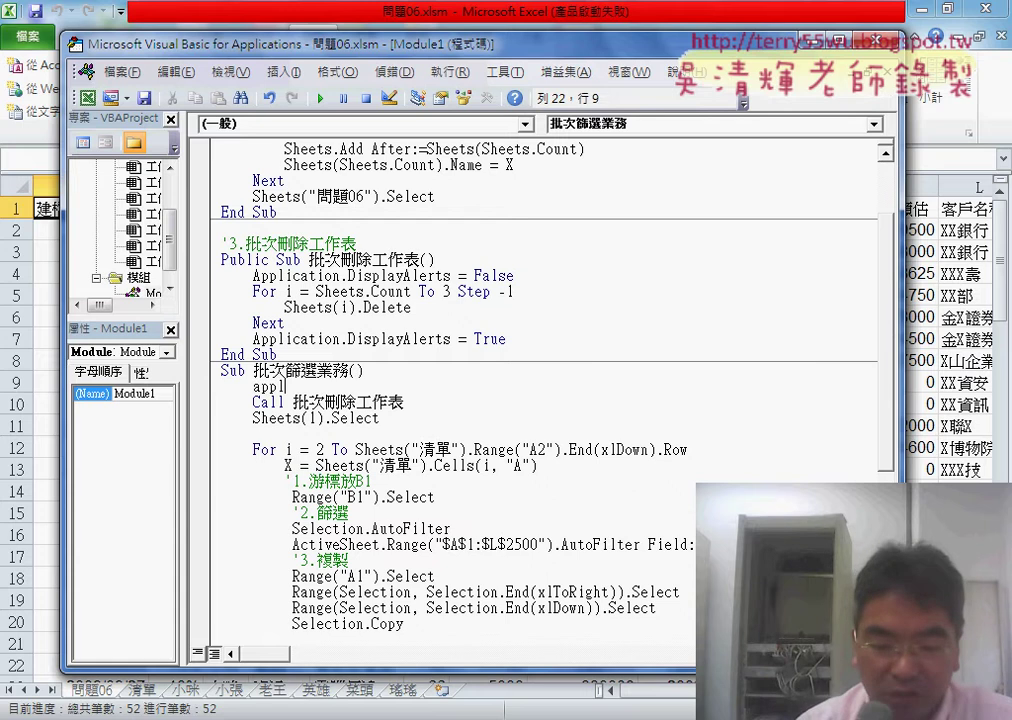
type("ication")
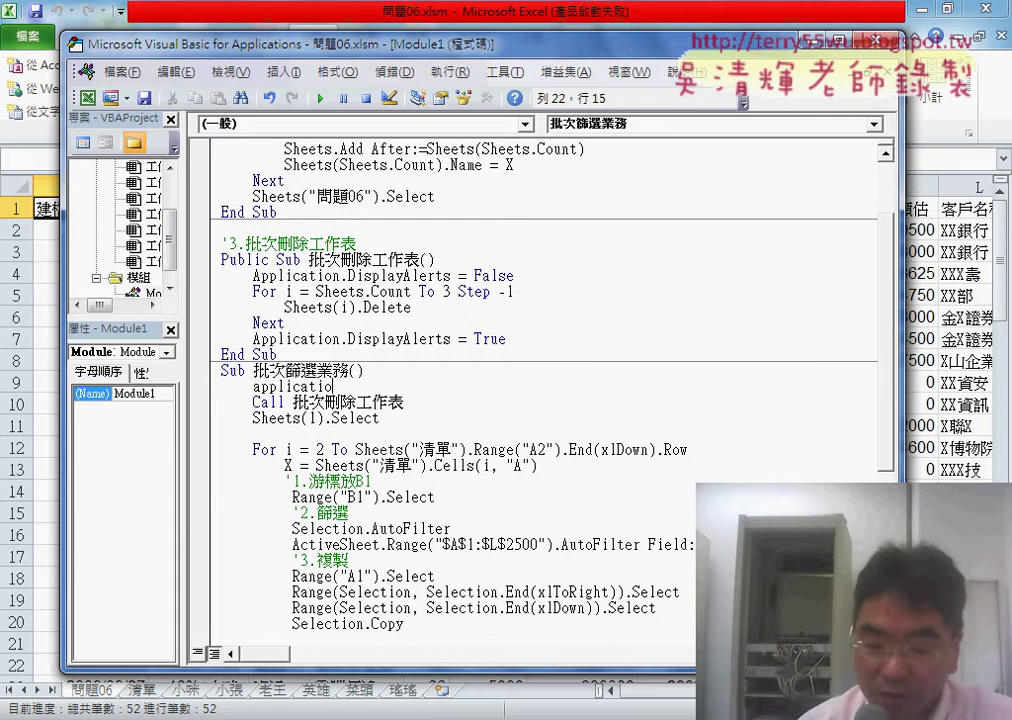
type(".")
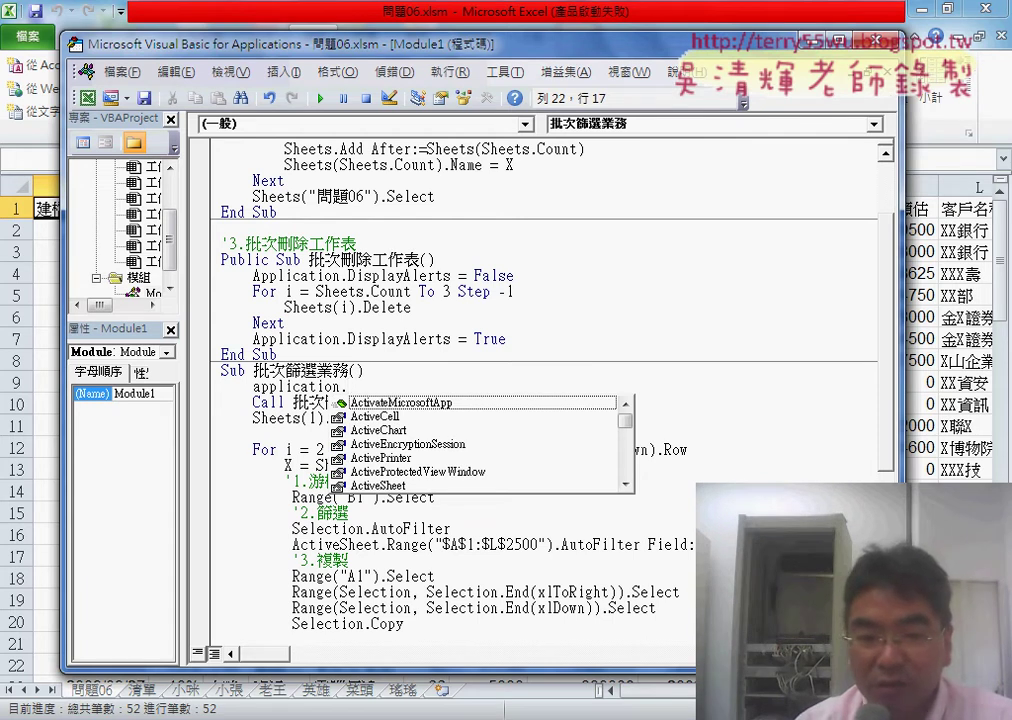
type("scr")
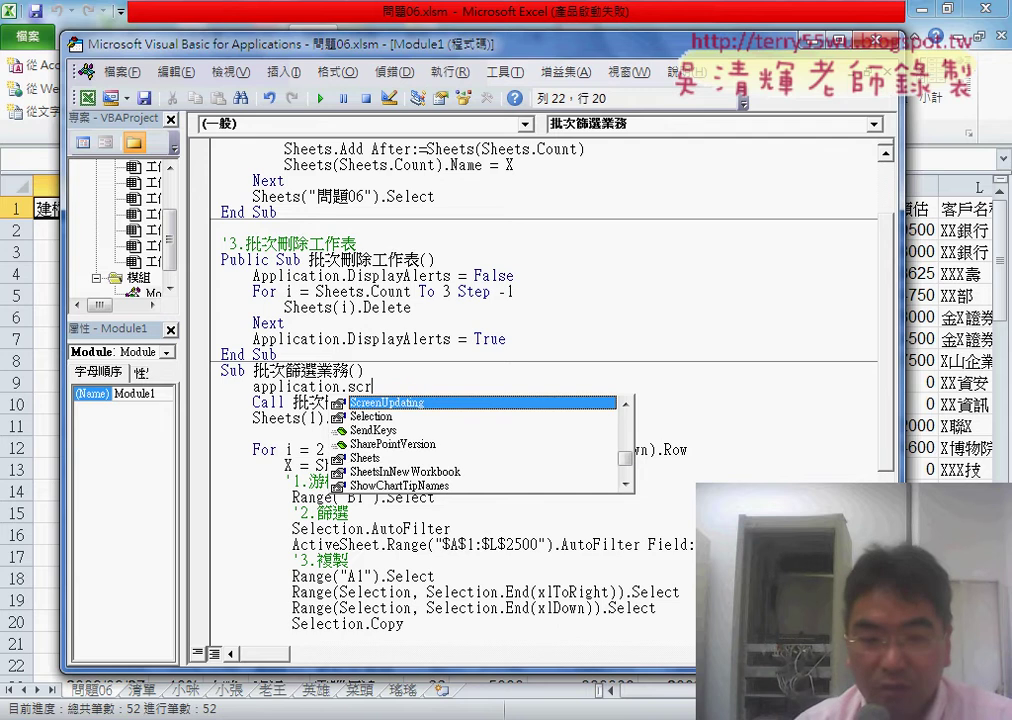
key("space")
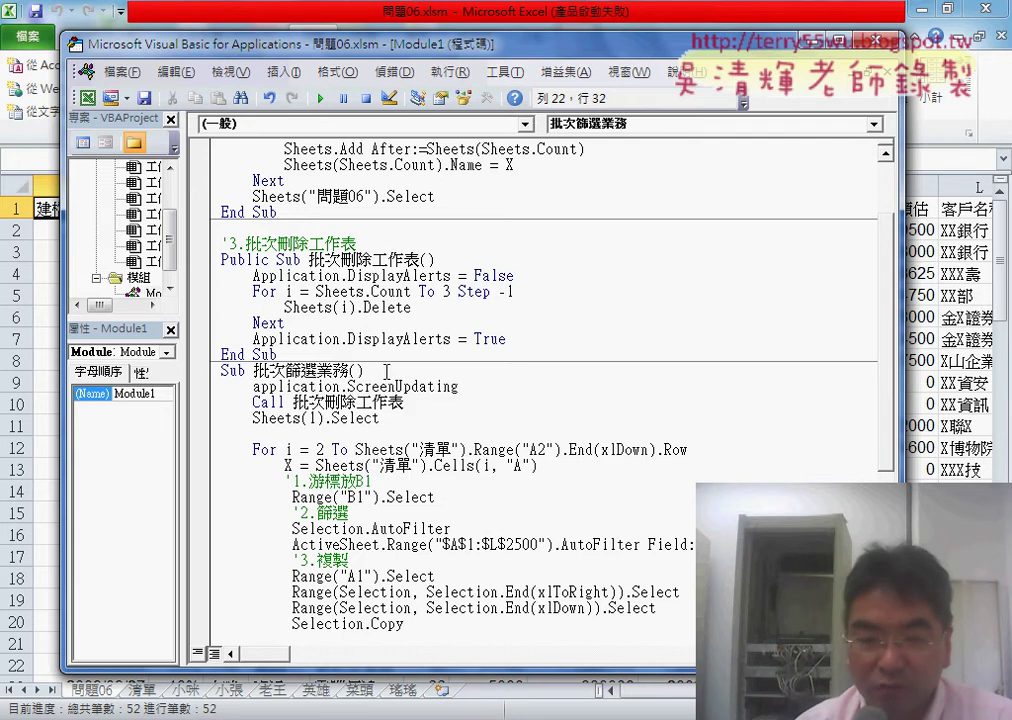
type("=")
key("space")
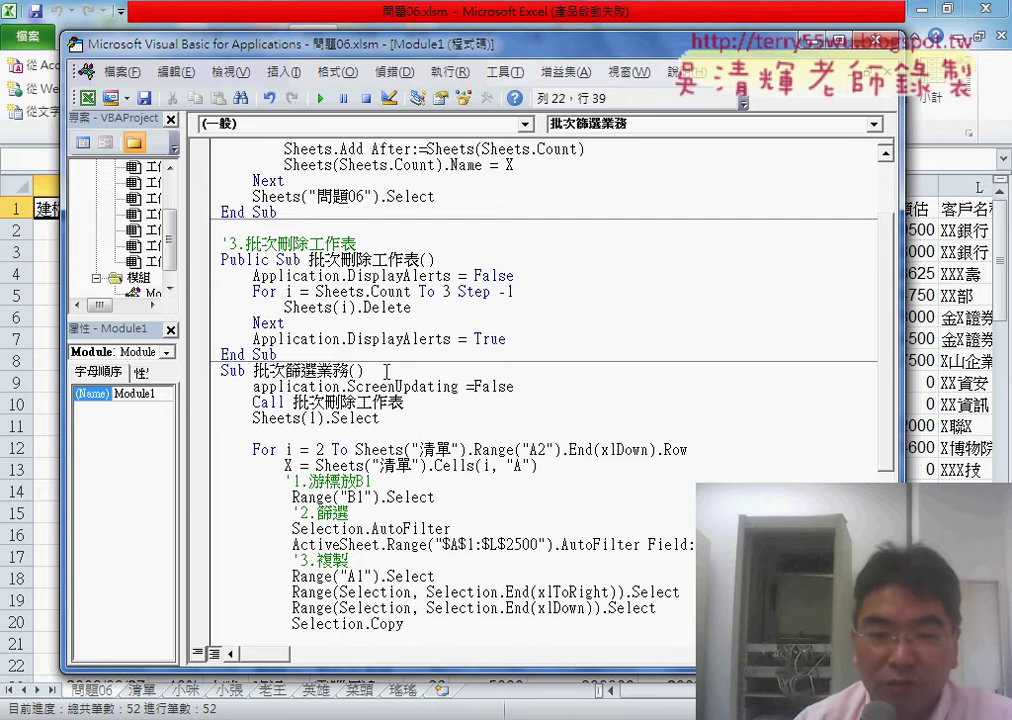
left_click_drag(348, 386, 395, 386)
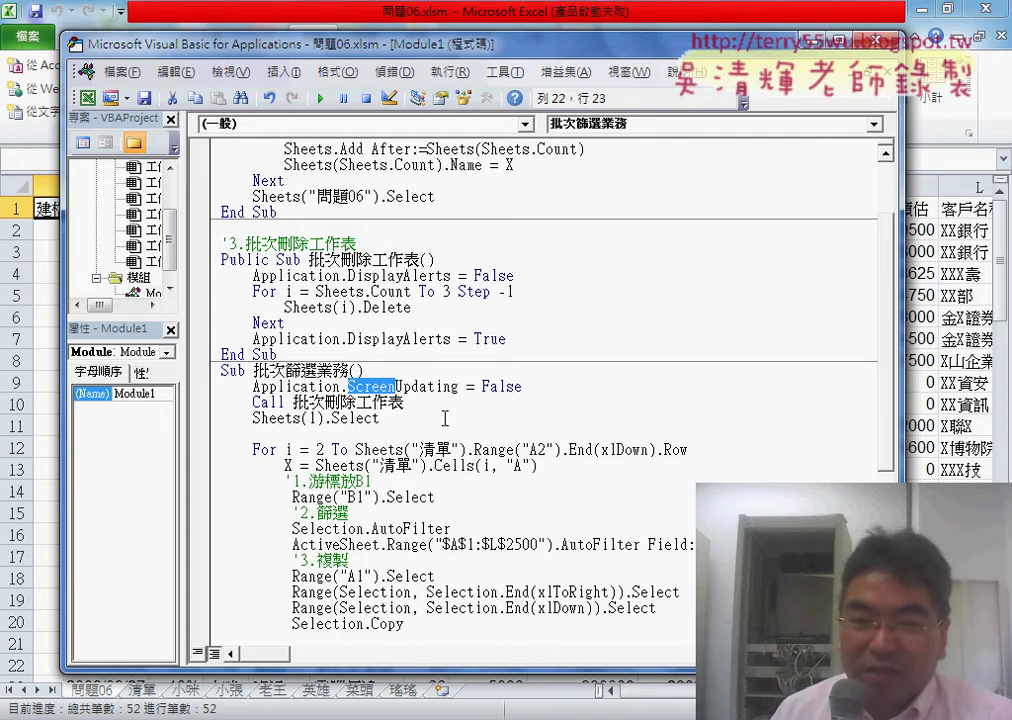
Step: Add Application.ScreenUpdating = True on a new line after Next, then return to Excel
scroll(445, 418, "down", 2)
scroll(446, 419, "down", 1)
scroll(446, 419, "down", 1)
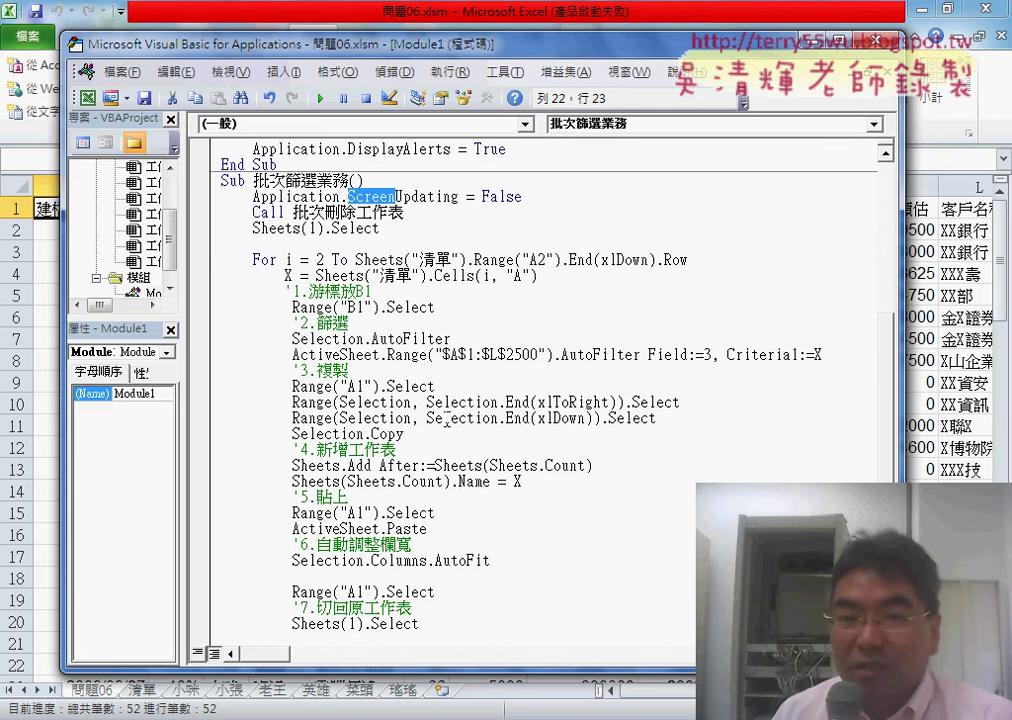
left_click_drag(253, 196, 460, 196)
key("ctrl+c")
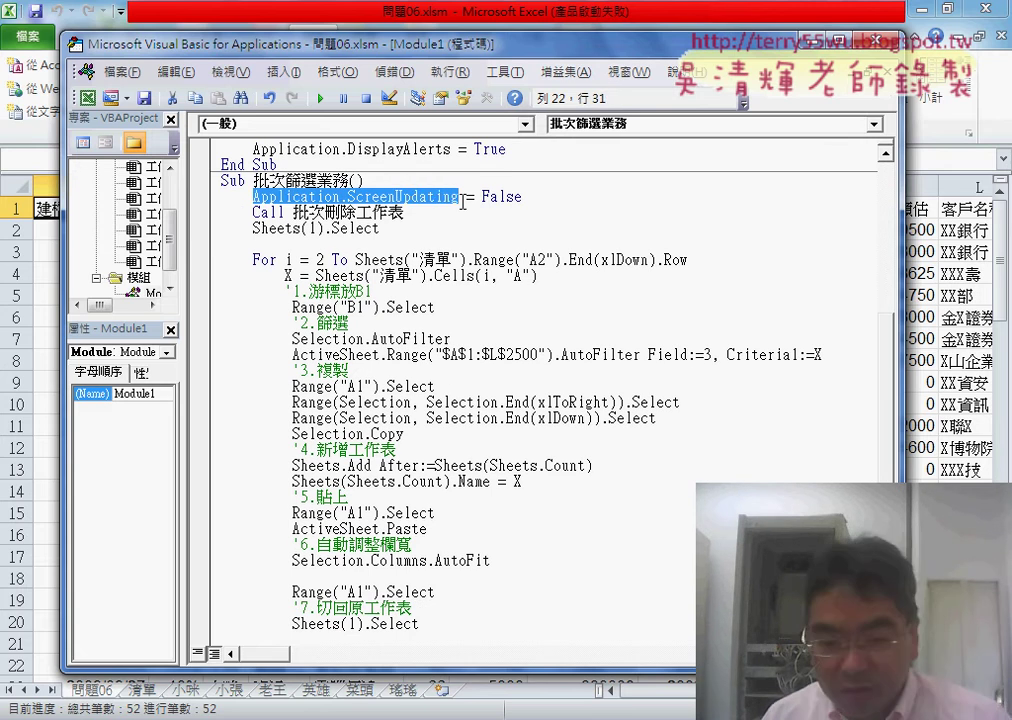
scroll(457, 428, "down", 2)
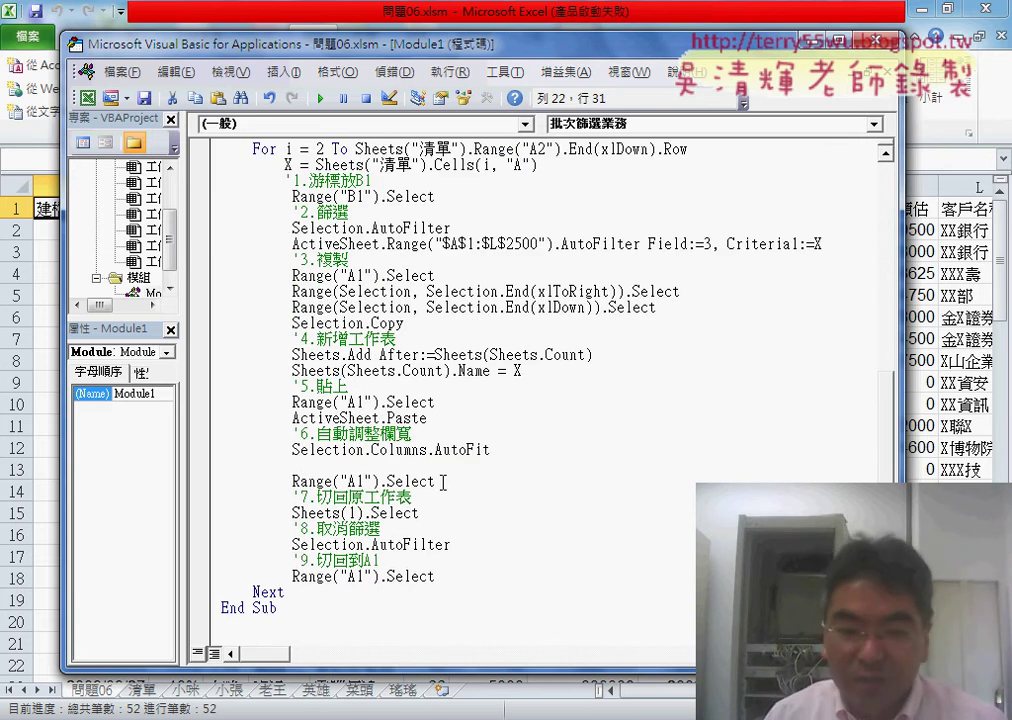
left_click(316, 595)
key("Return")
key("ctrl+v")
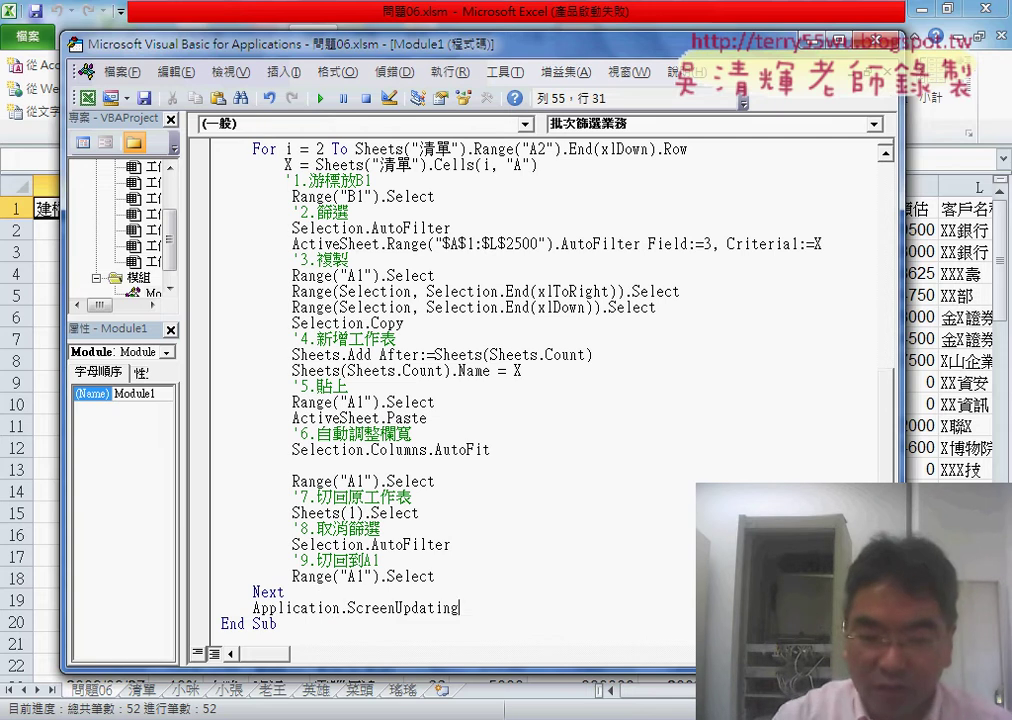
type("=")
key("Down")
key("space")
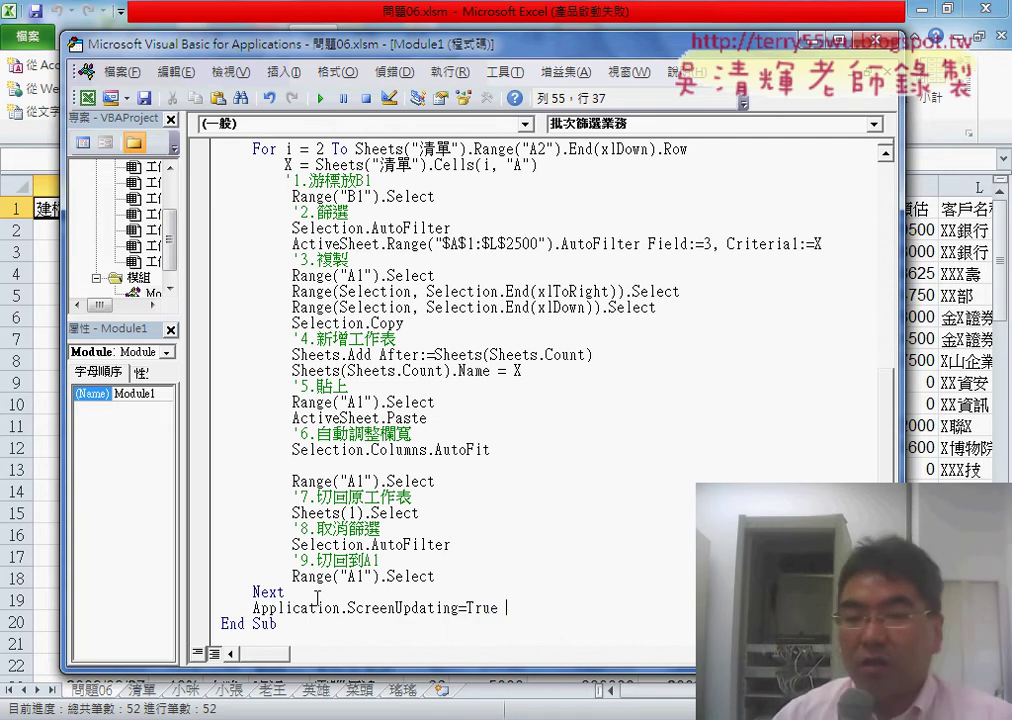
left_click(486, 548)
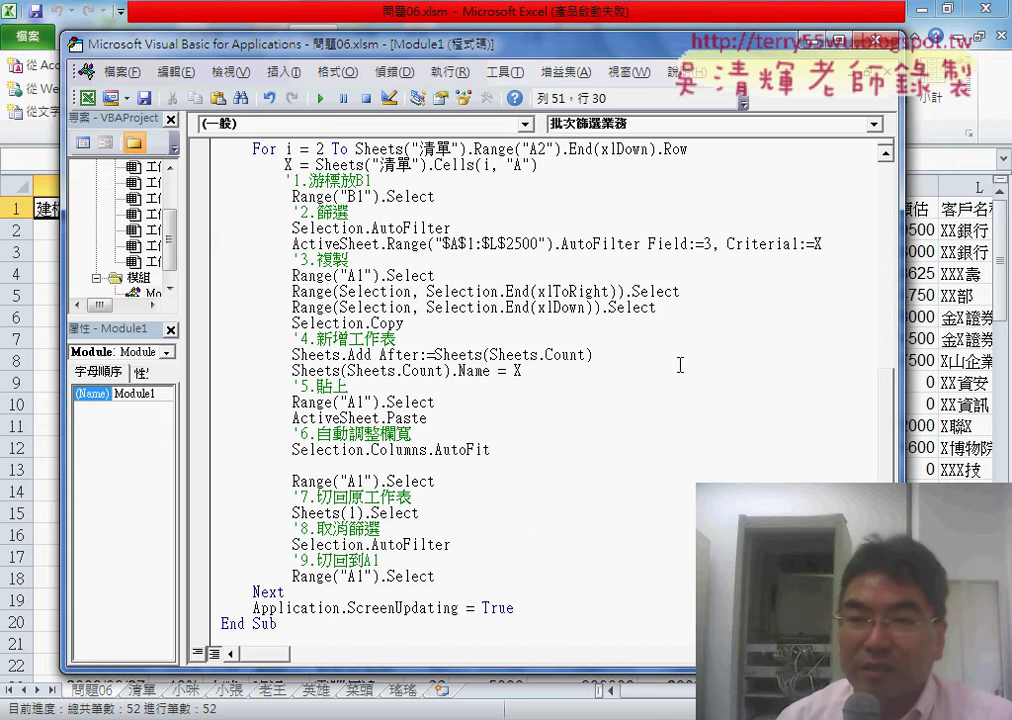
left_click(641, 30)
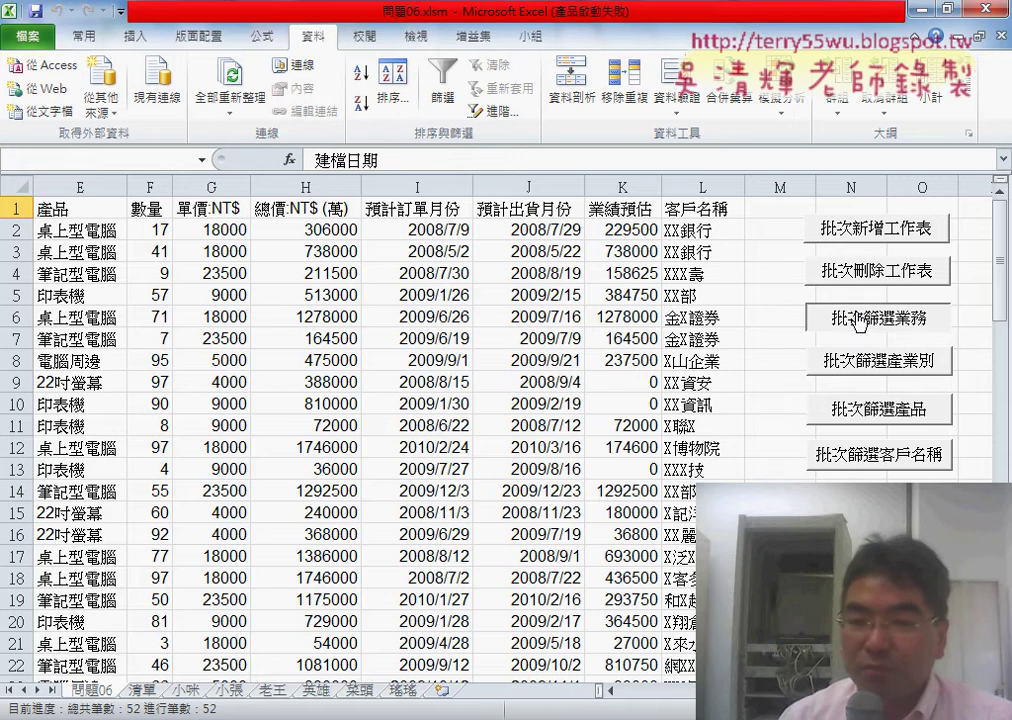
Step: Delete and regenerate the per-salesperson sheets twice using the 批次刪除工作表 and 批次篩選業務 buttons
left_click(866, 280)
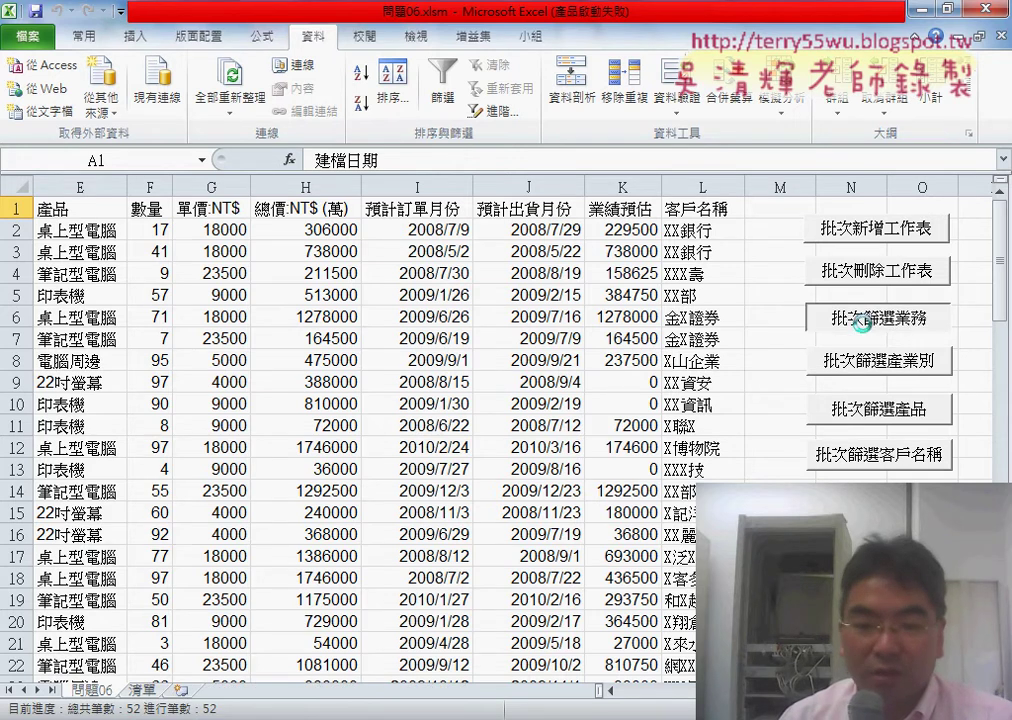
left_click(842, 318)
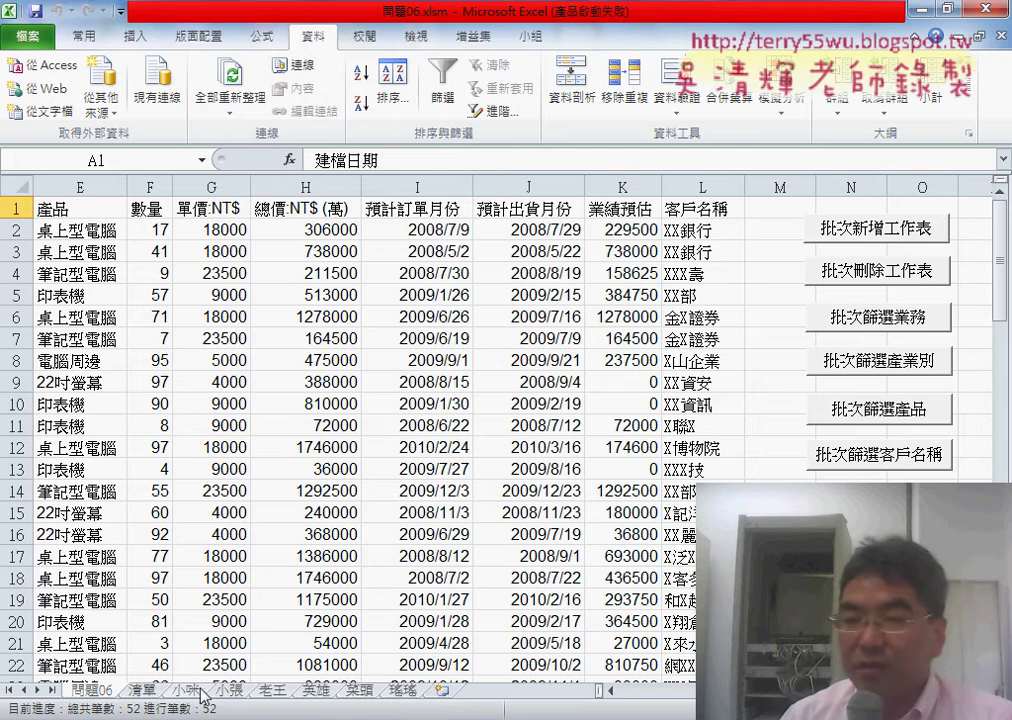
left_click(858, 271)
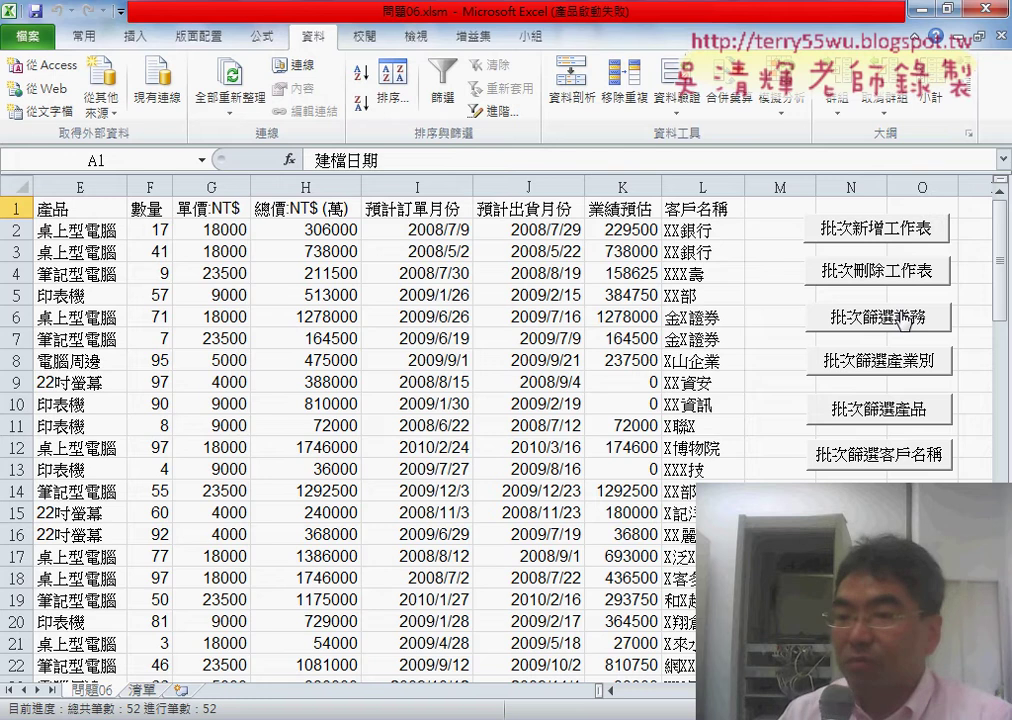
left_click(903, 320)
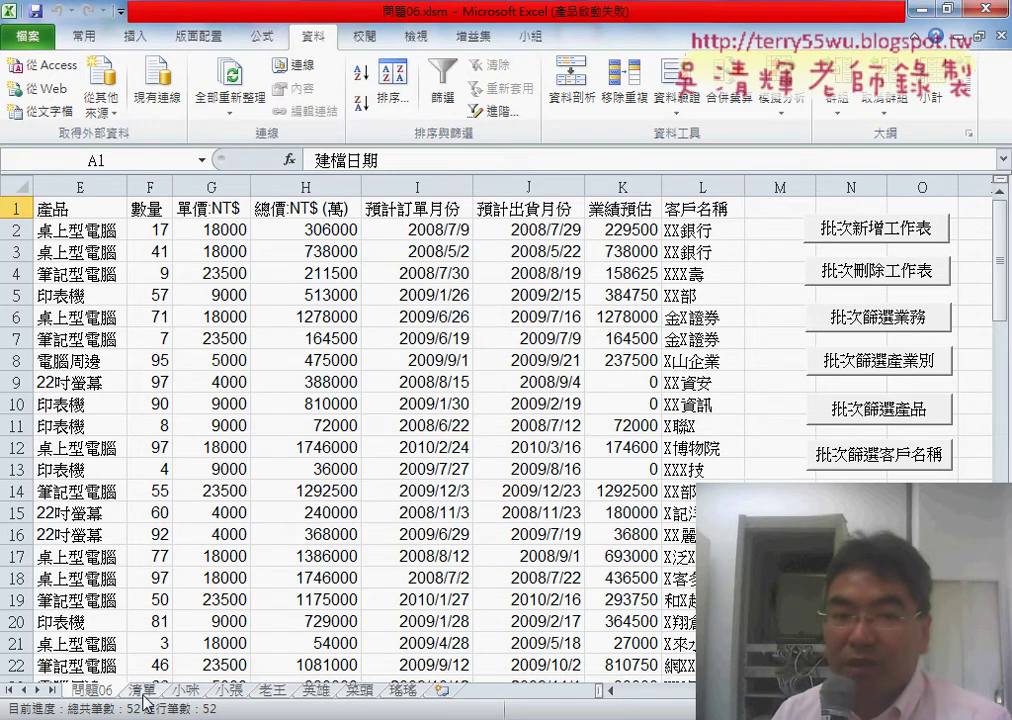
Step: Review columns B–D (產業別, 產品, 客戶名稱) on the 清單 sheet, then reopen the VBA editor
key("ctrl+Page_Down")
left_click(113, 186)
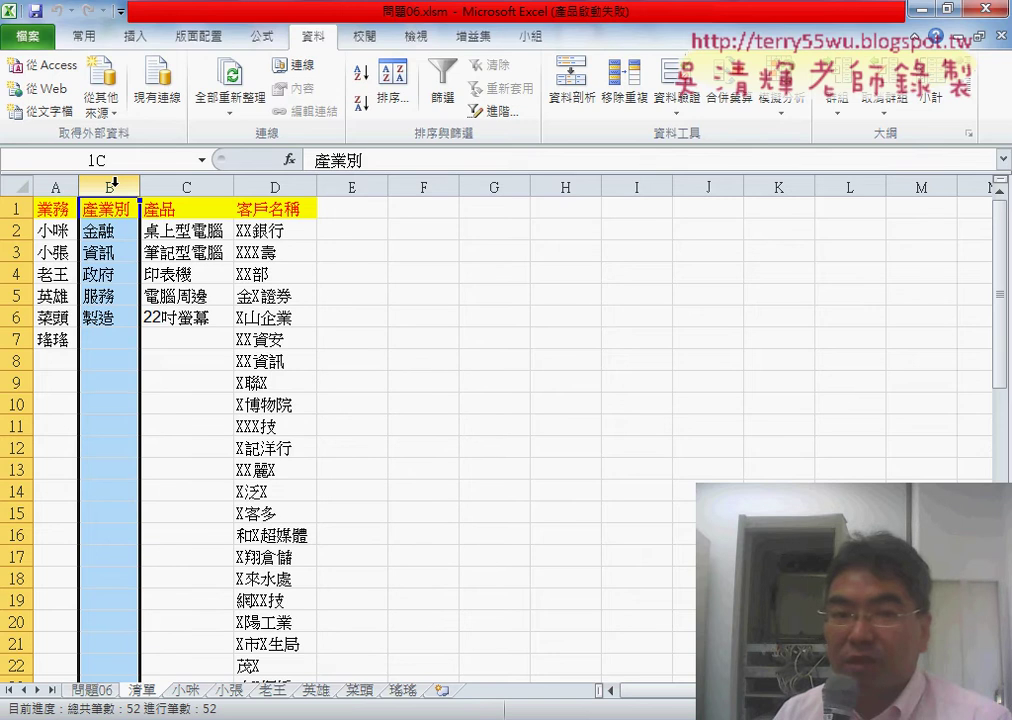
left_click_drag(113, 183, 247, 203)
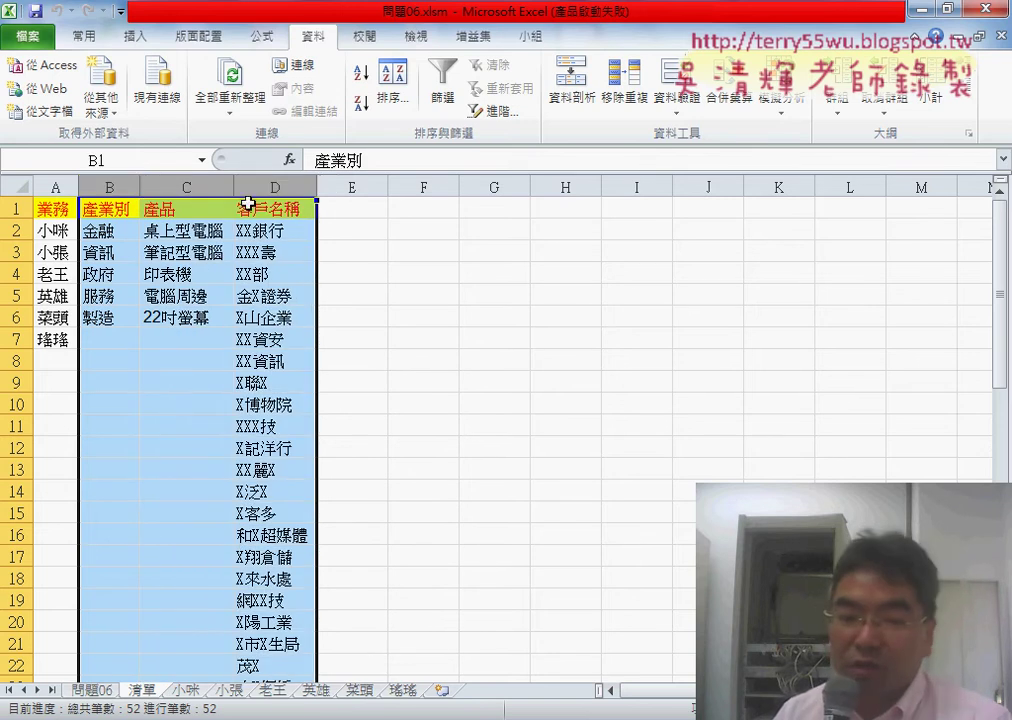
key("alt+F11")
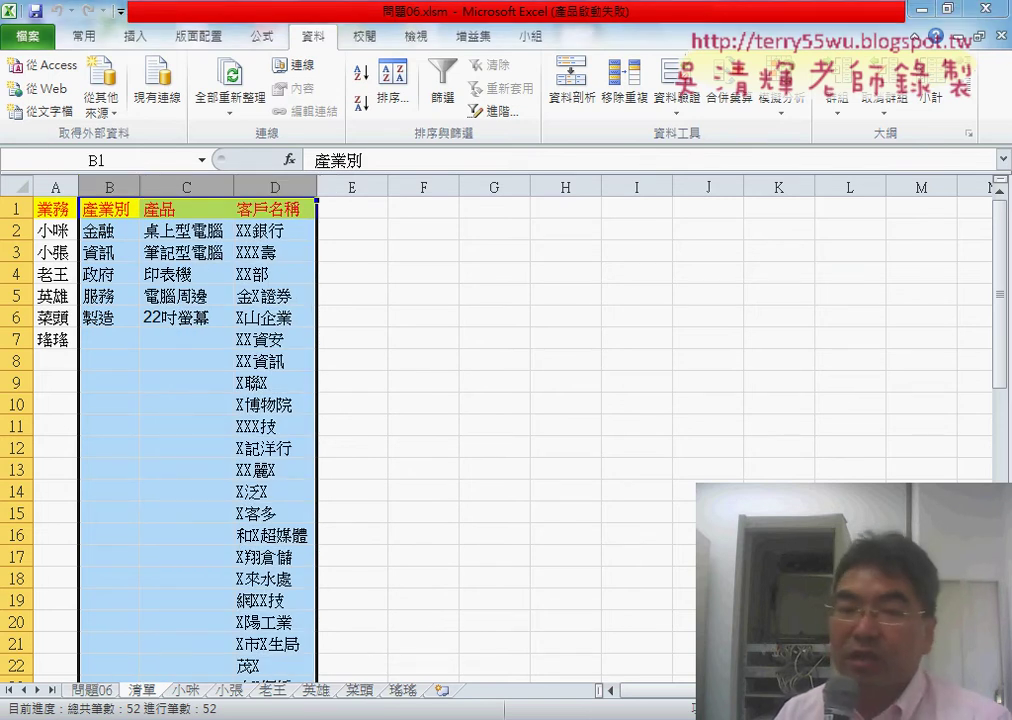
scroll(373, 237, "up", 1)
Step: Copy 批次篩選業務 from Sub to End Sub and paste it below, undoing the incomplete paste
scroll(373, 237, "up", 1)
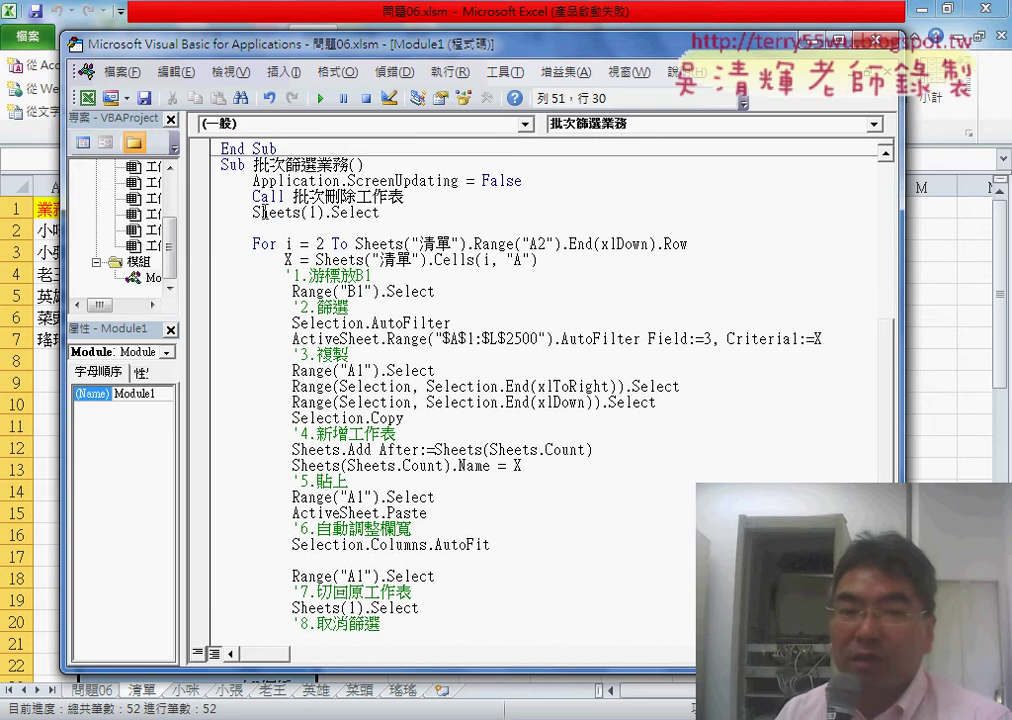
left_click(210, 166)
scroll(244, 386, "down", 2)
scroll(253, 533, "down", 1)
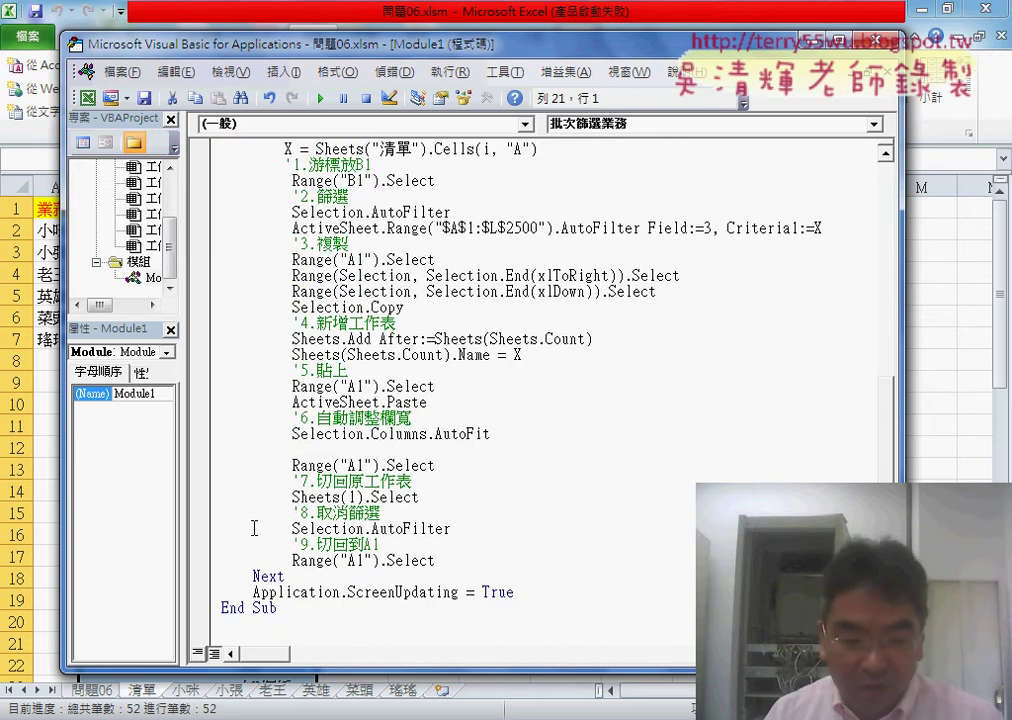
left_click(297, 612, "shift")
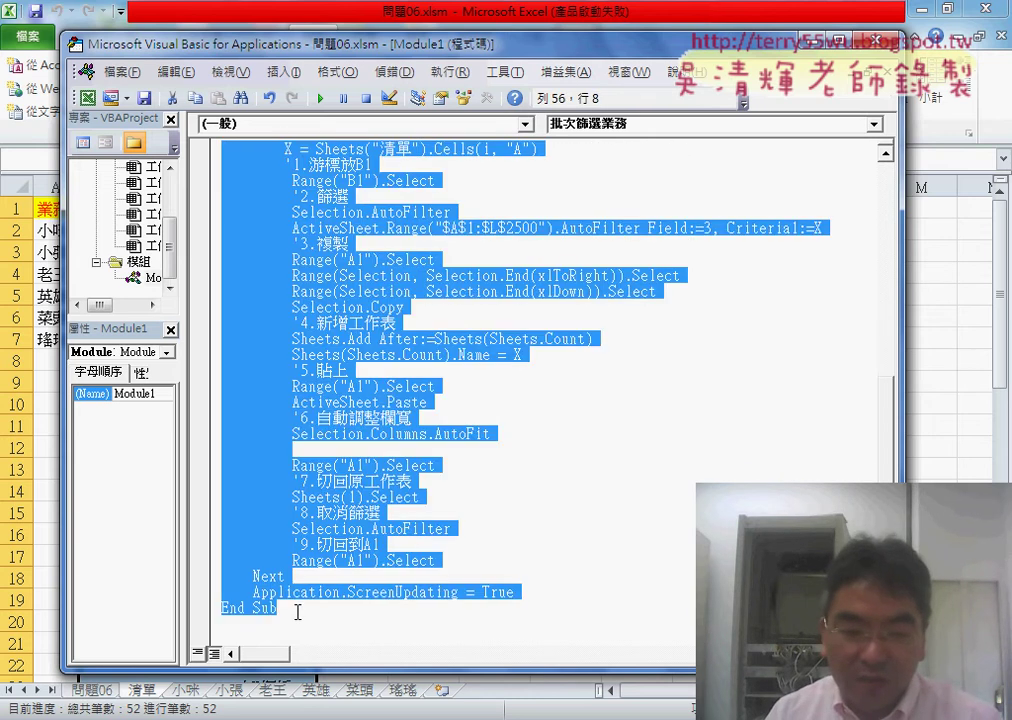
key("ctrl+c")
left_click(297, 624)
key("ctrl+v")
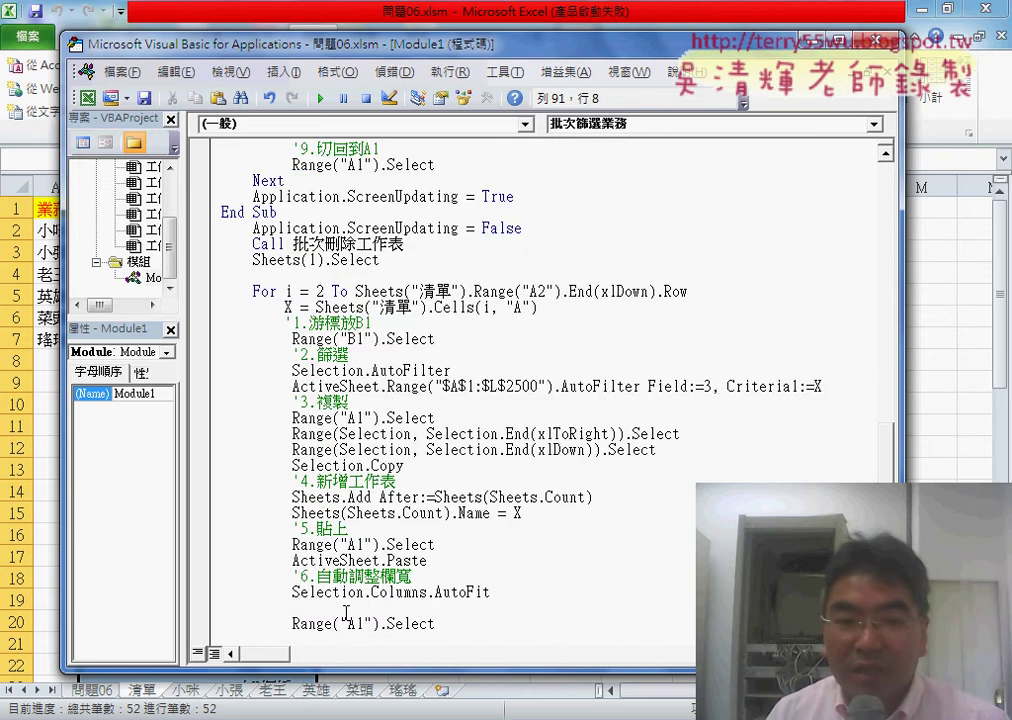
scroll(345, 612, "up", 5)
scroll(350, 592, "down", 1)
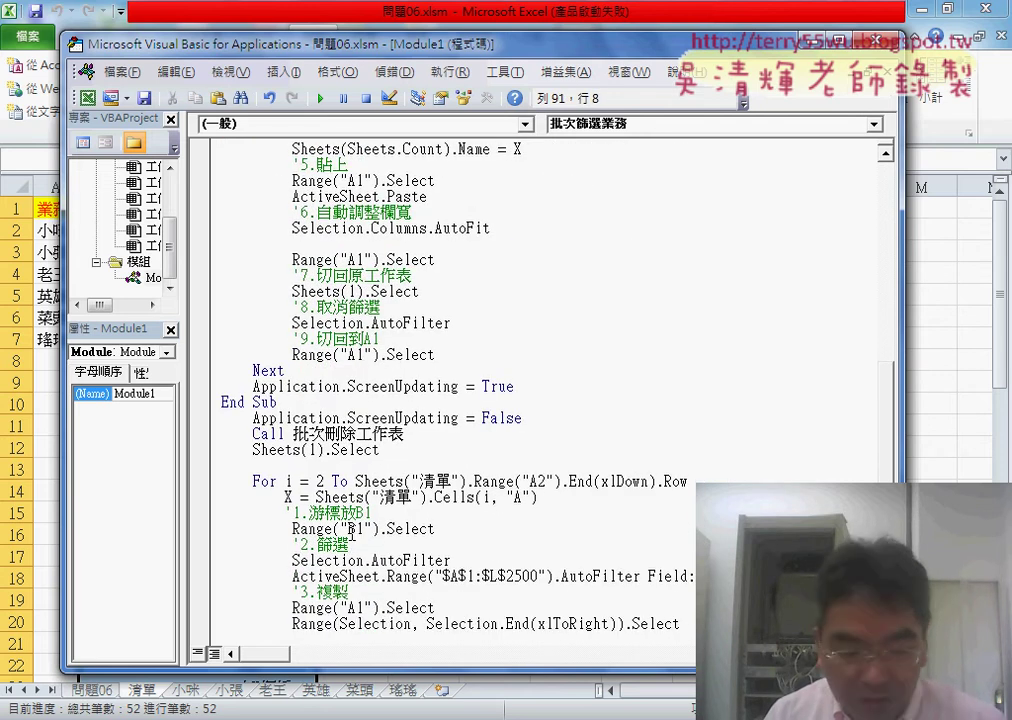
key("ctrl+z")
Step: Paste a complete copy of 批次篩選業務 below the original End Sub
scroll(330, 490, "up", 4)
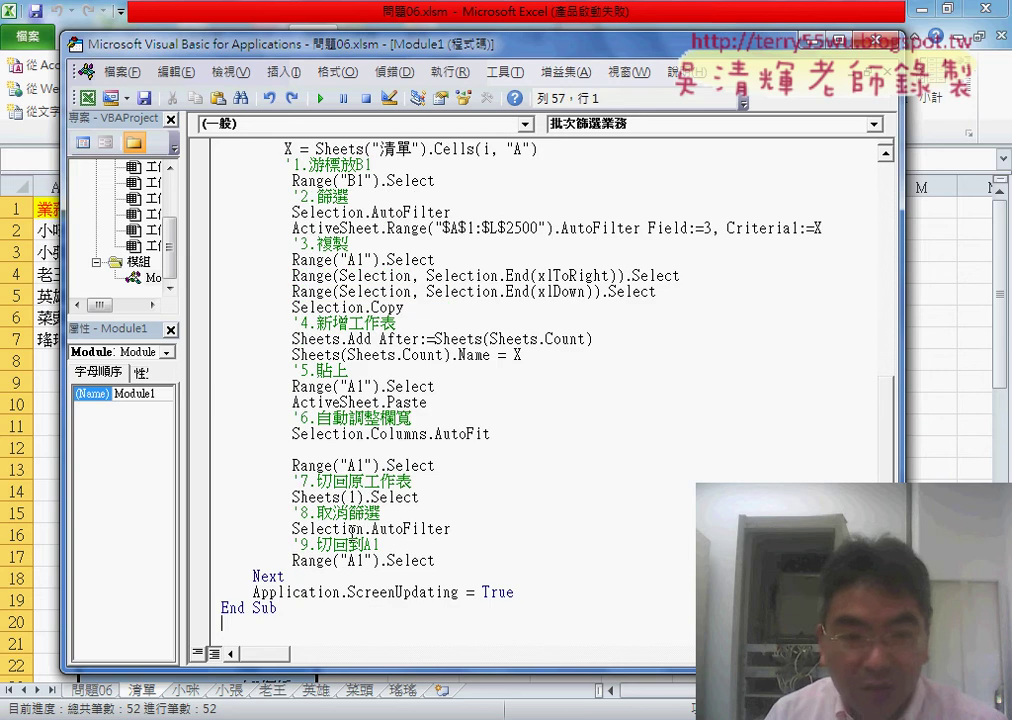
scroll(308, 452, "up", 4)
left_click(221, 244, "shift")
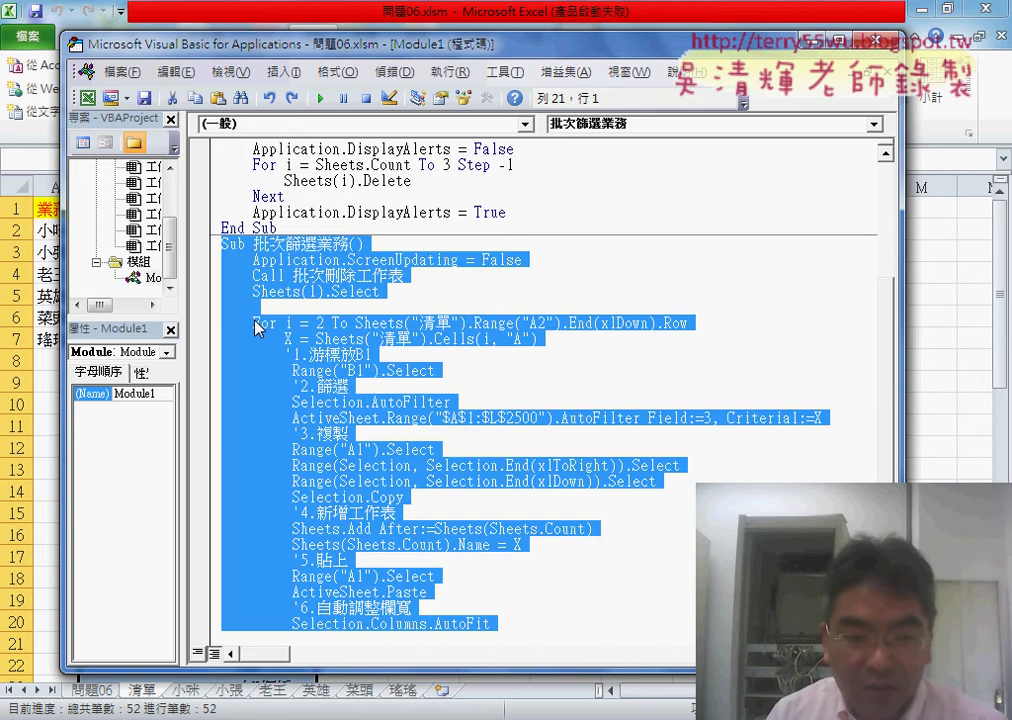
scroll(342, 494, "down", 4)
left_click(309, 631)
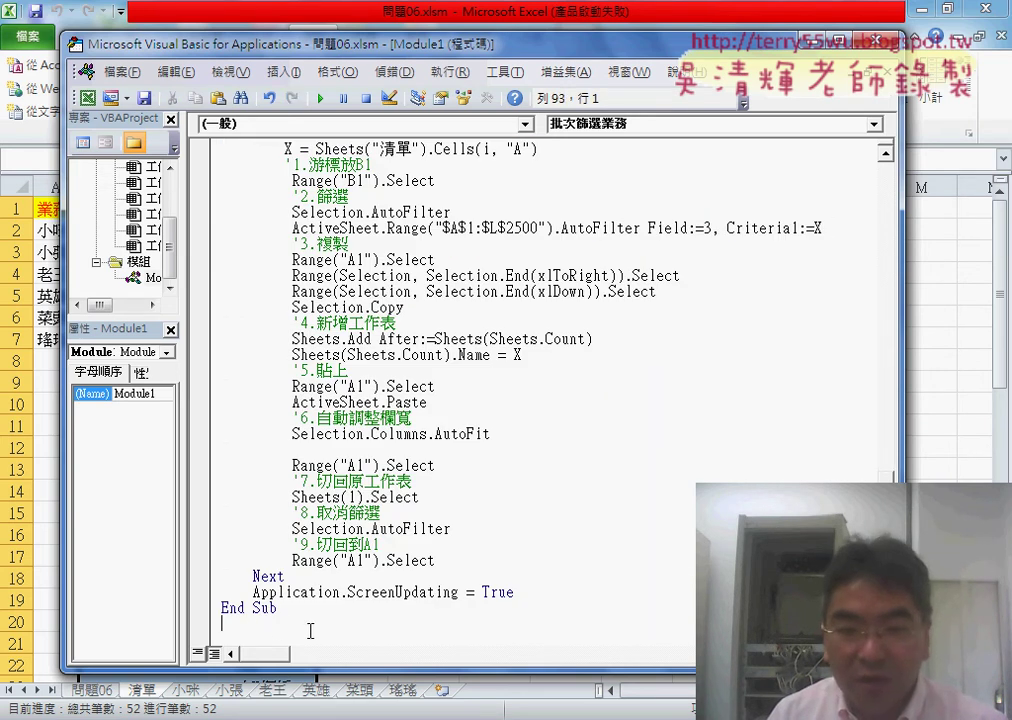
key("ctrl+v")
scroll(310, 520, "up", 2)
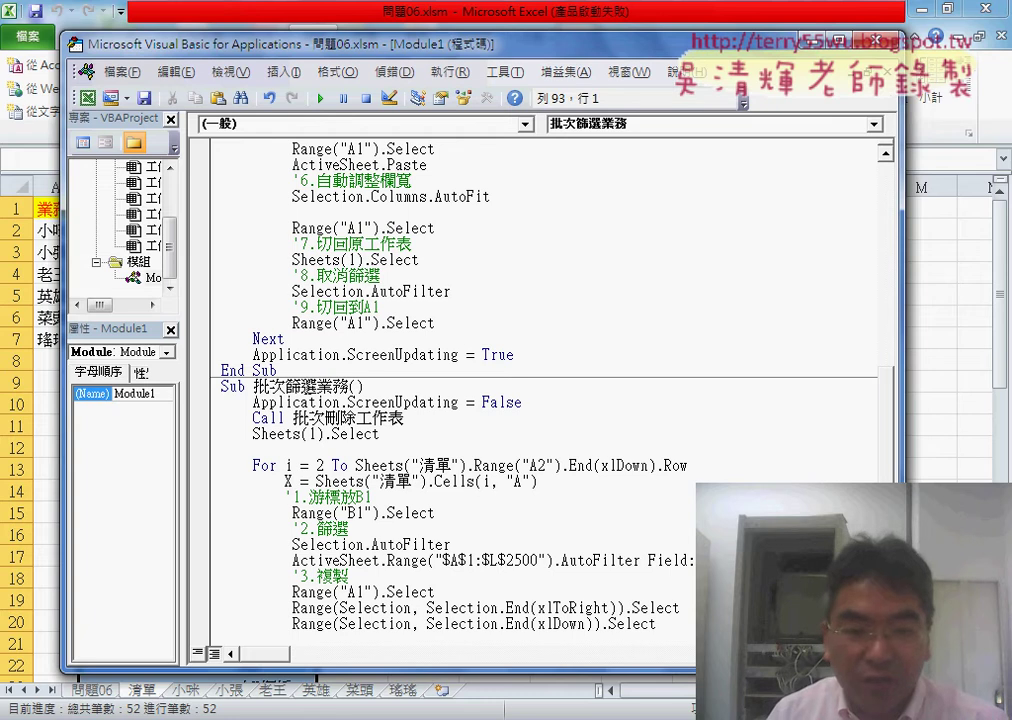
left_click_drag(316, 386, 349, 386)
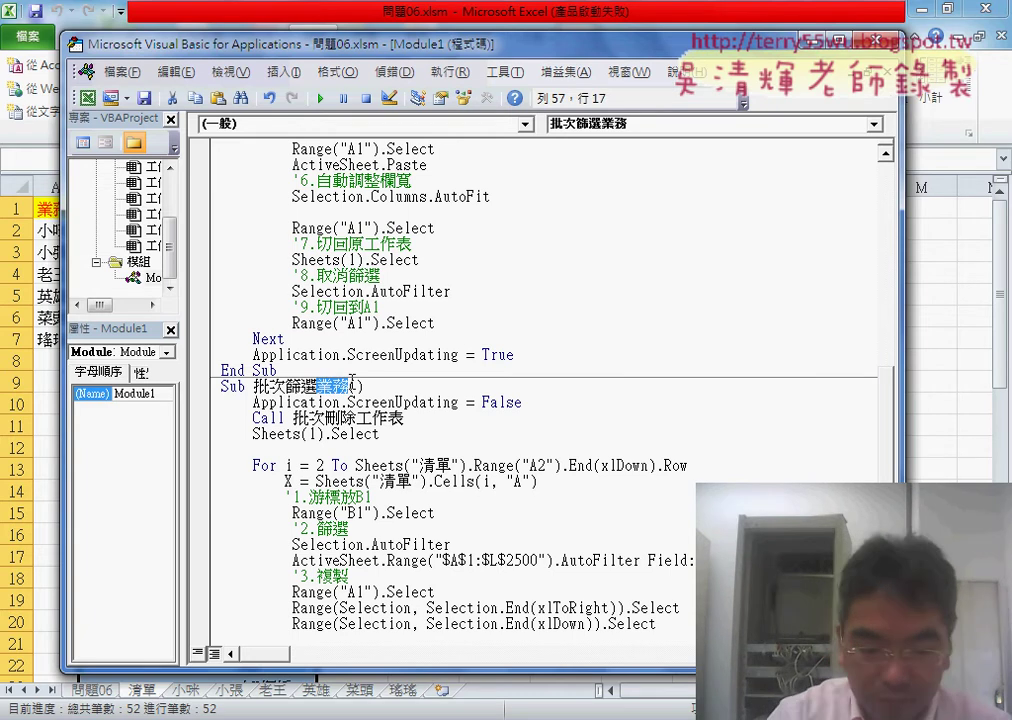
Step: Rename the duplicated macro to 批次篩選產業別
type("業")
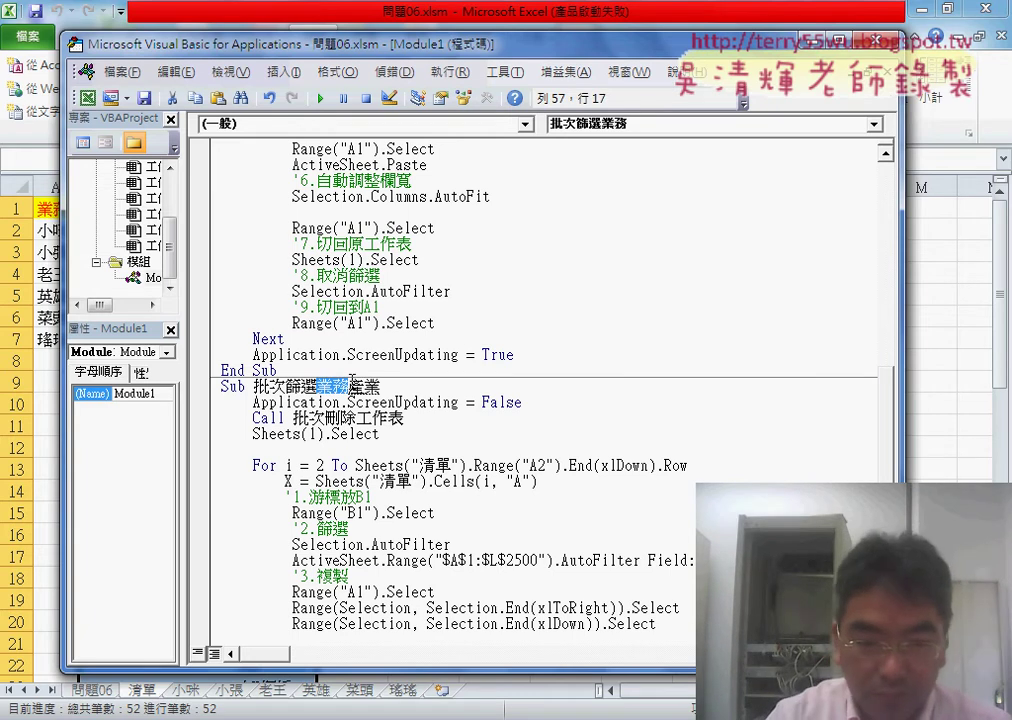
type("業產業別(")
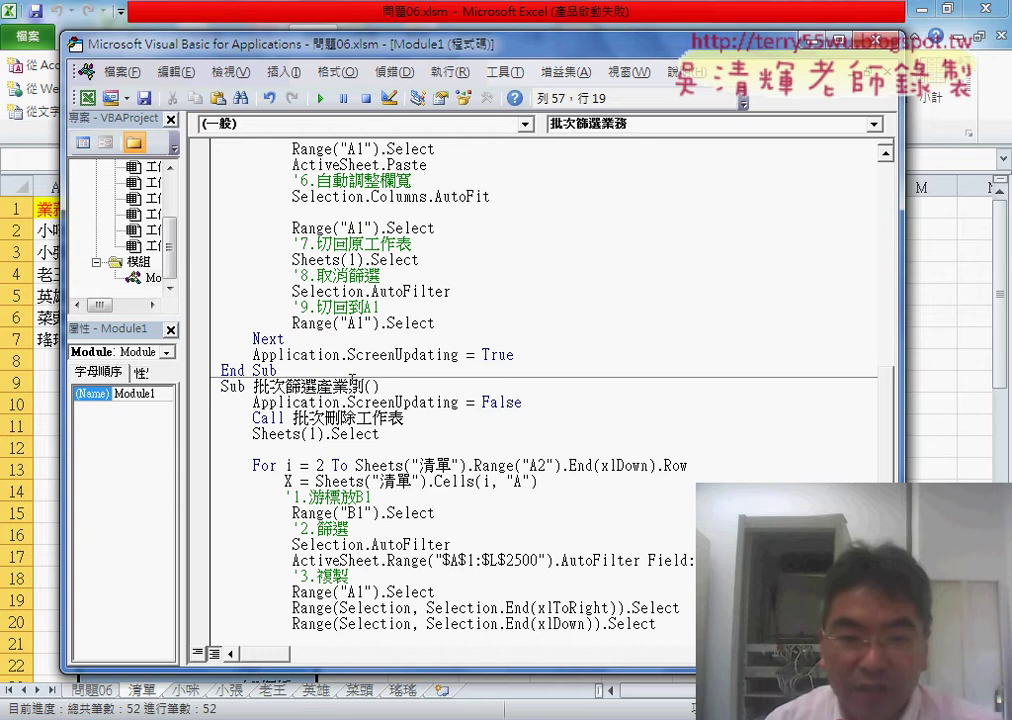
left_click(422, 420)
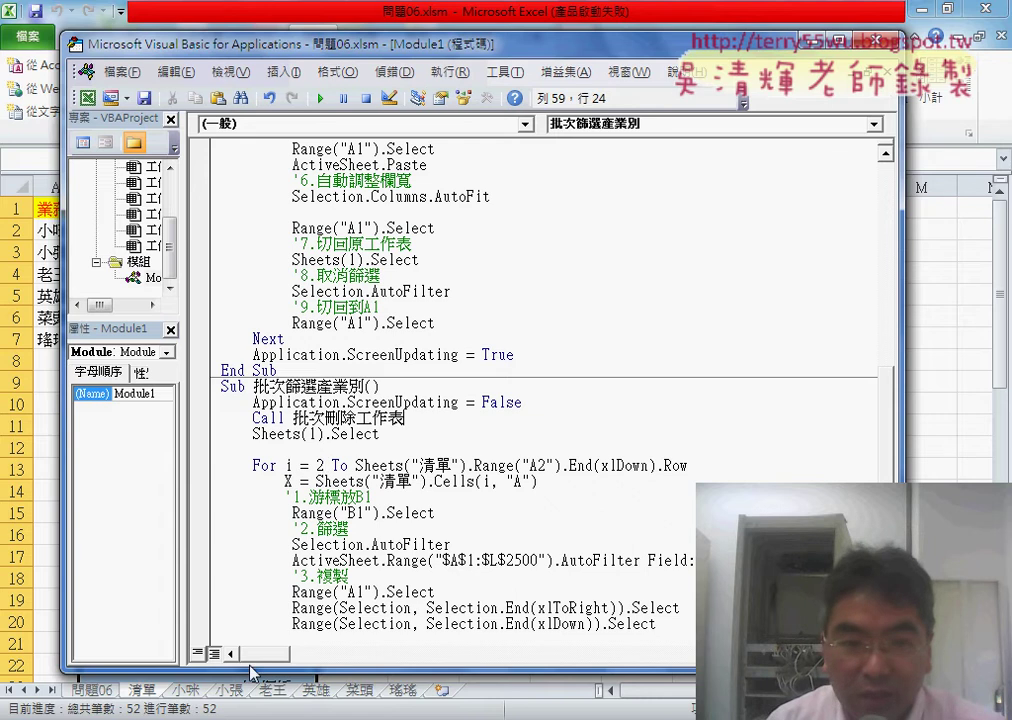
left_click_drag(231, 38, 331, 44)
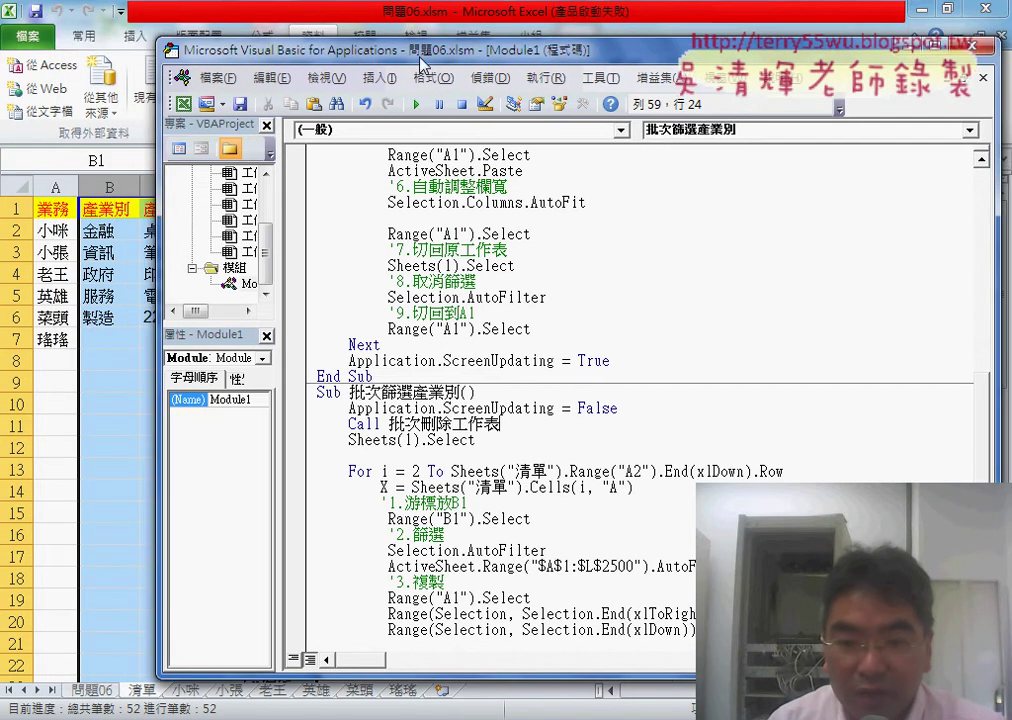
Step: Change the Cells column letters from "A" to "B" so values come from column B
left_click_drag(638, 471, 629, 471)
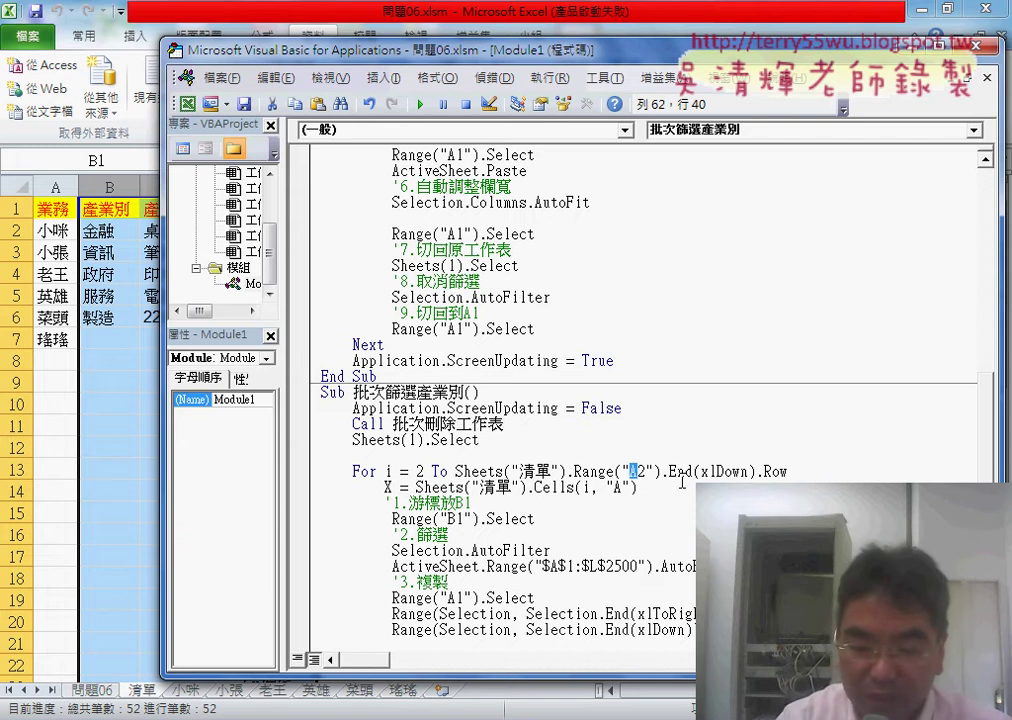
type("B")
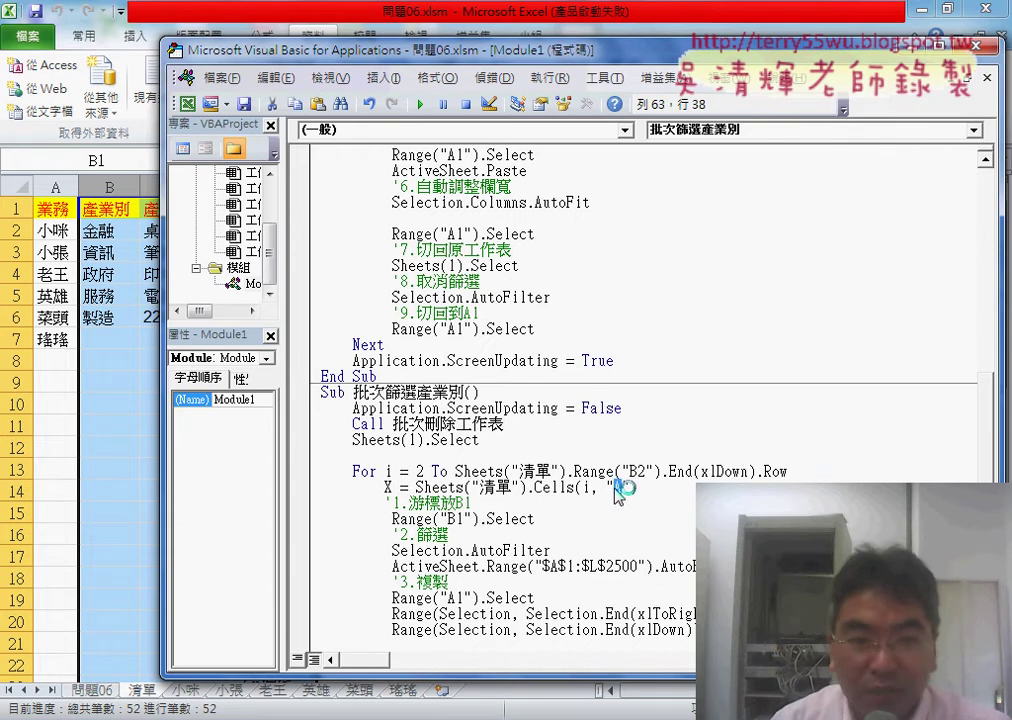
left_click_drag(623, 488, 613, 488)
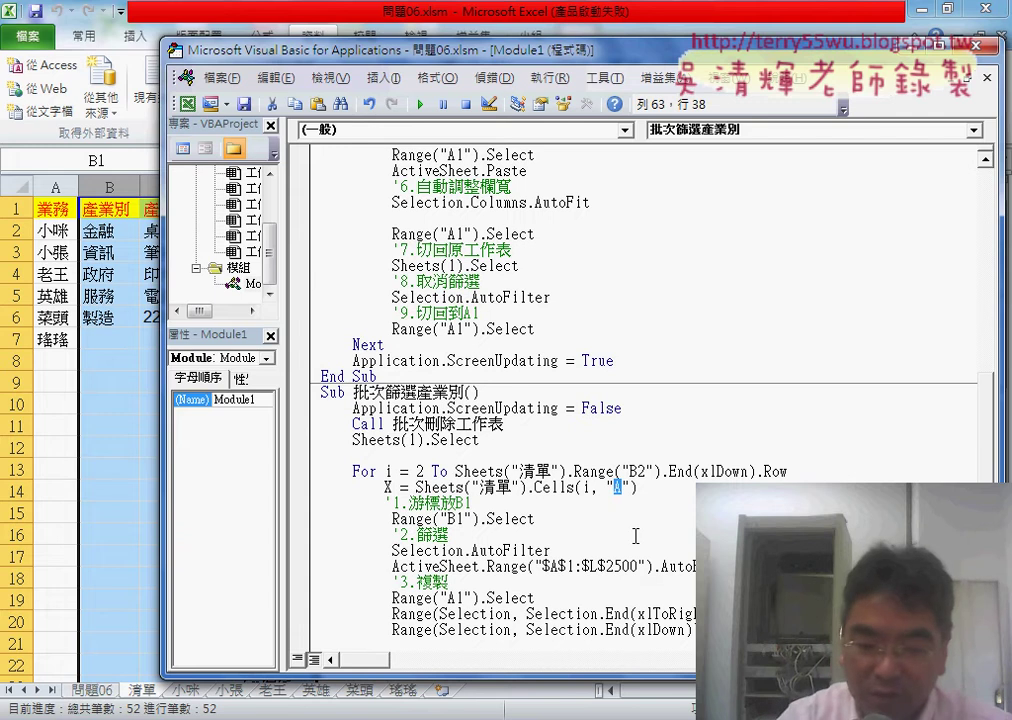
type("B")
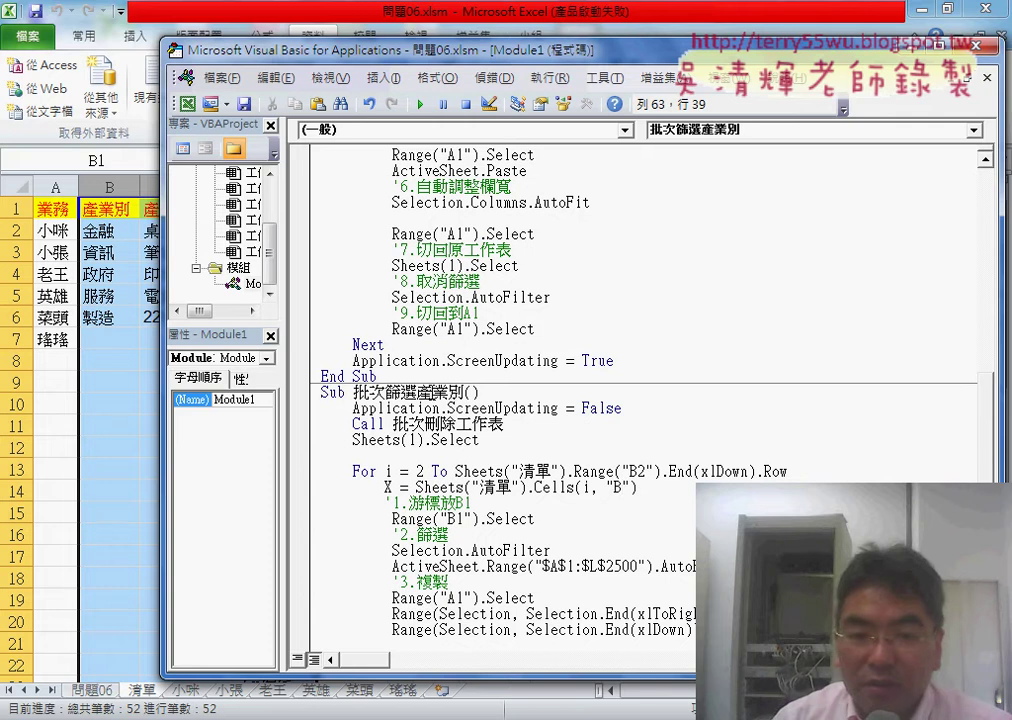
left_click_drag(416, 392, 466, 392)
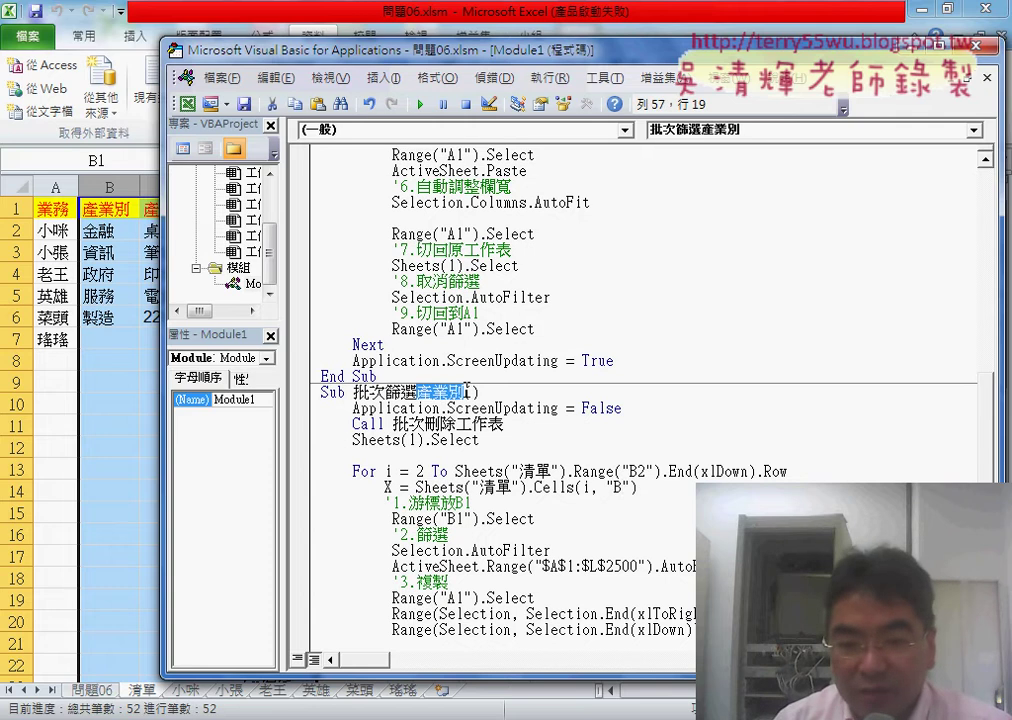
left_click(392, 471)
left_click(612, 487)
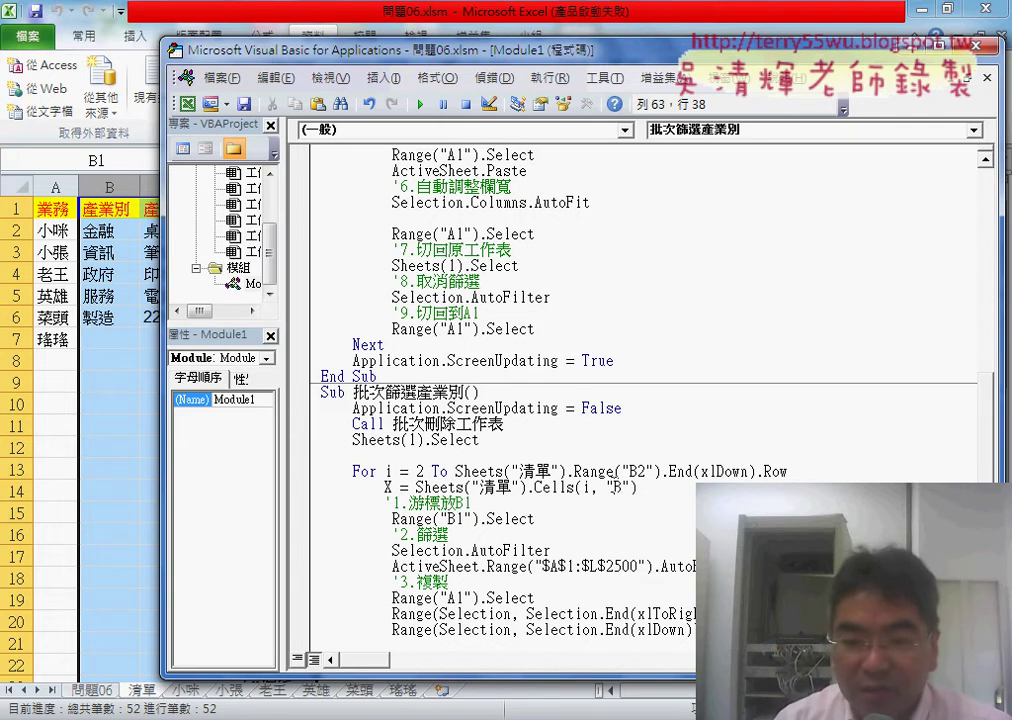
left_click_drag(612, 487, 620, 487)
scroll(655, 524, "down", 1)
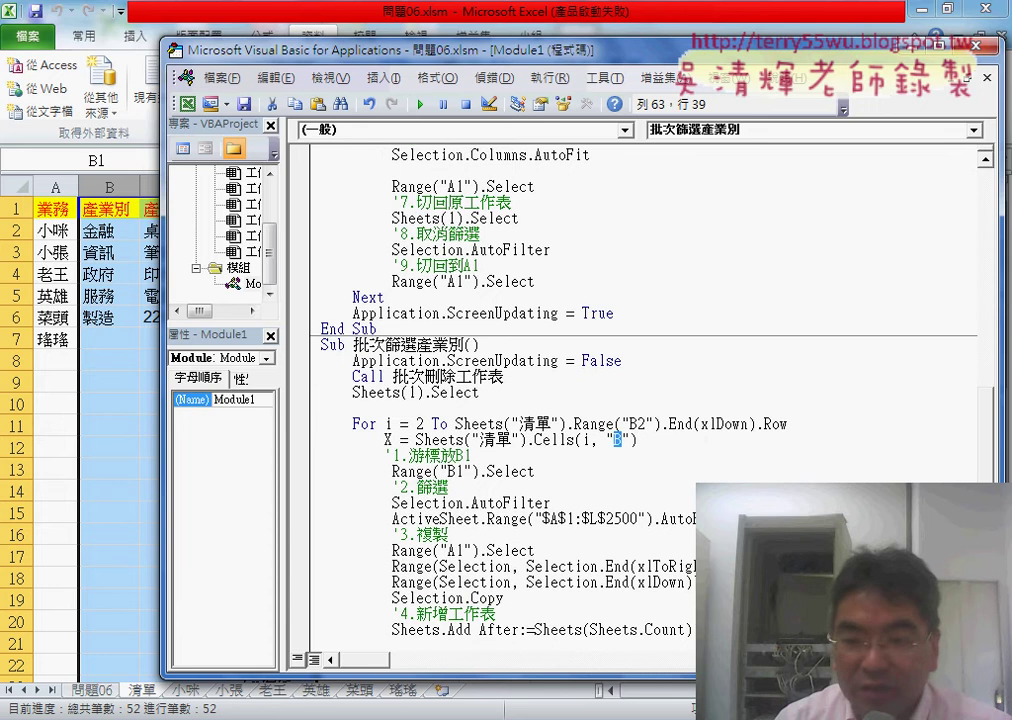
left_click(810, 518)
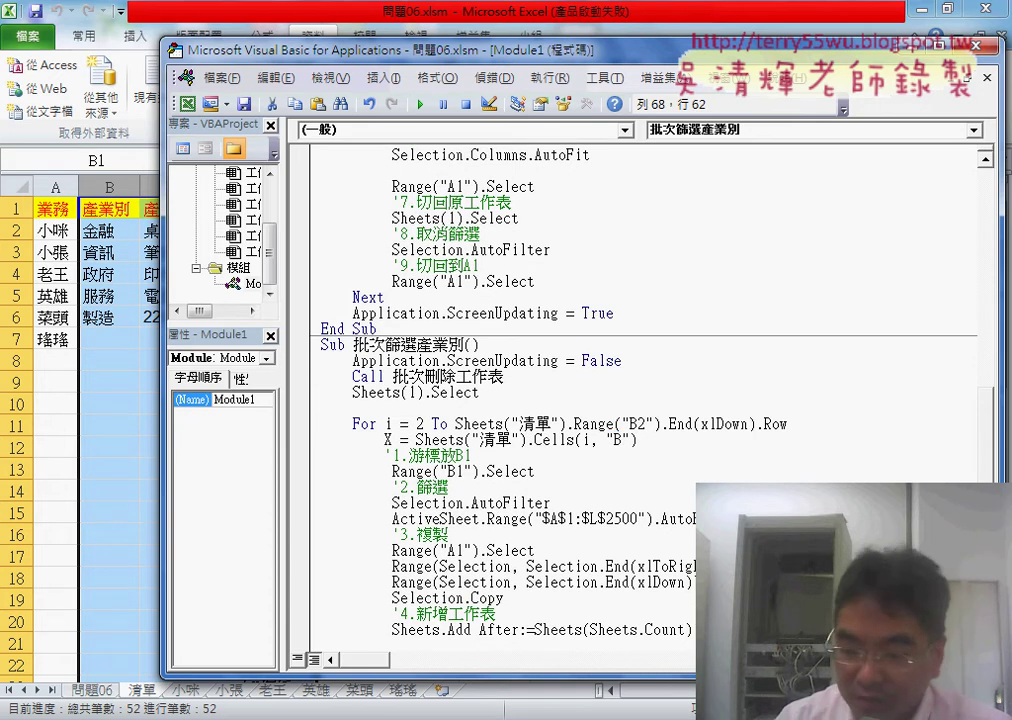
key("Right")
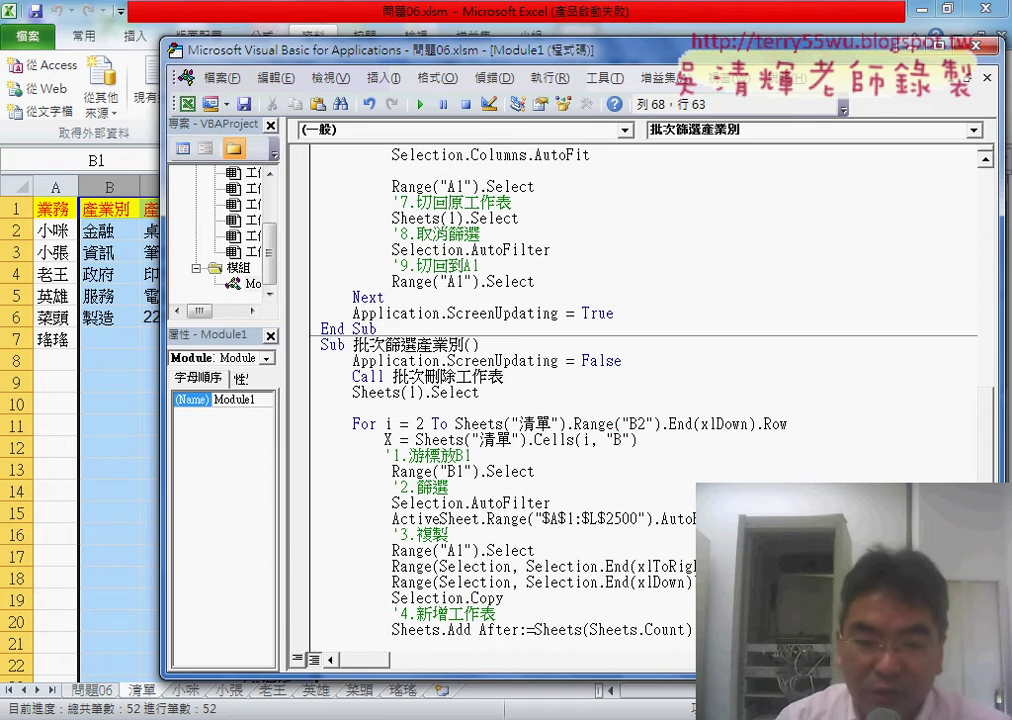
Step: On the 問題06 sheet, check columns C (業務) and D to confirm 產業別 is the fourth column
left_click(95, 690)
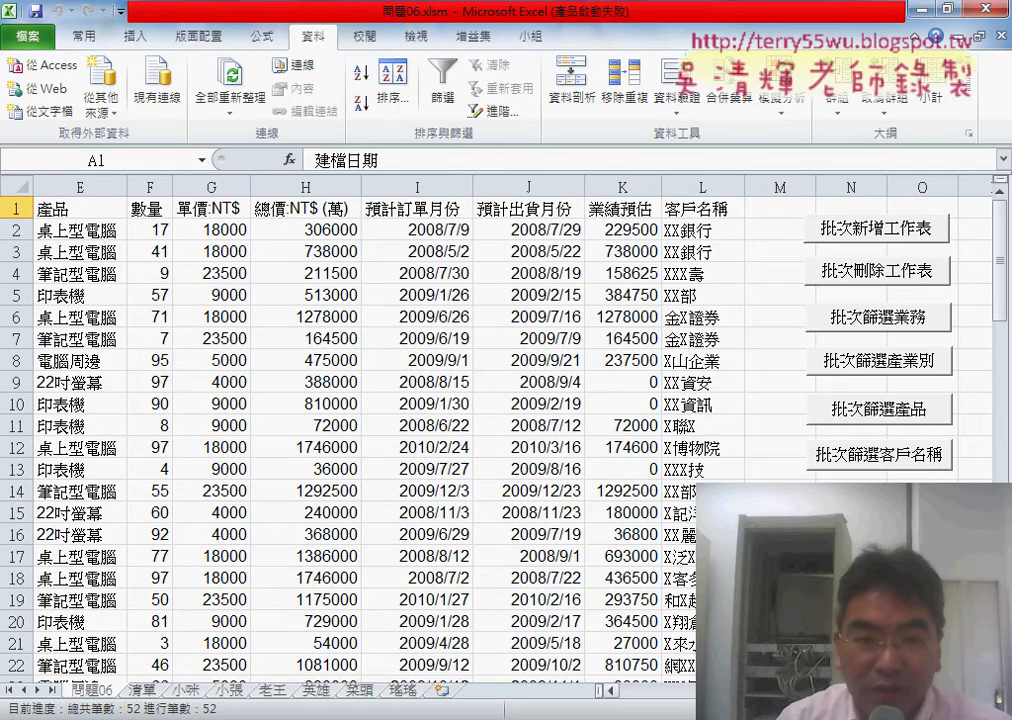
left_click(614, 695)
left_click(228, 185)
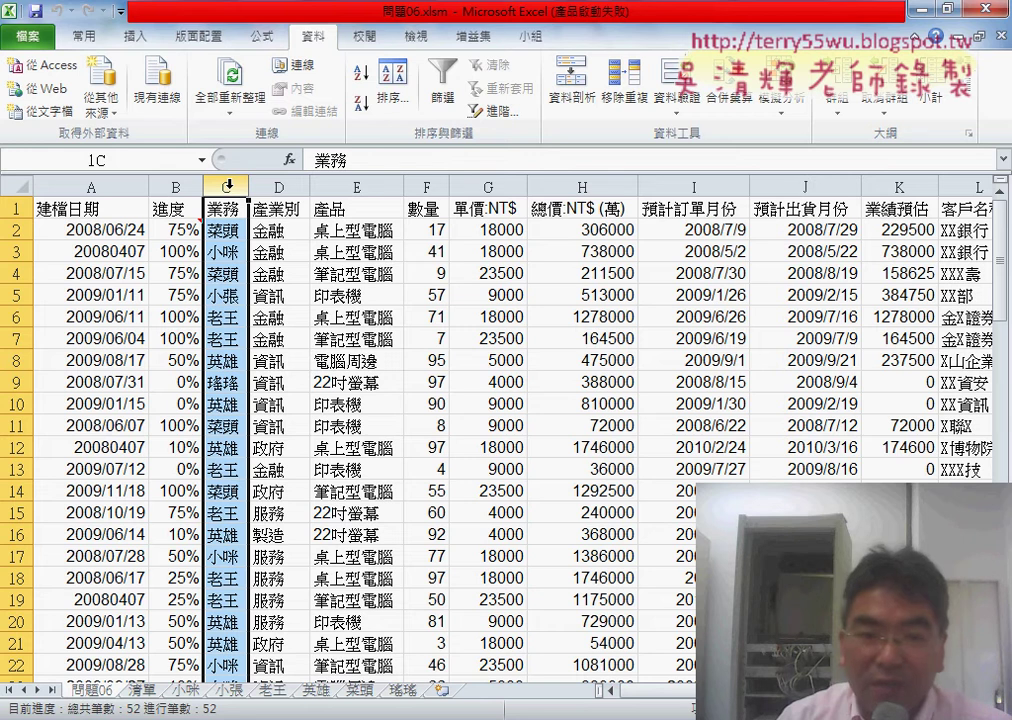
left_click(280, 185)
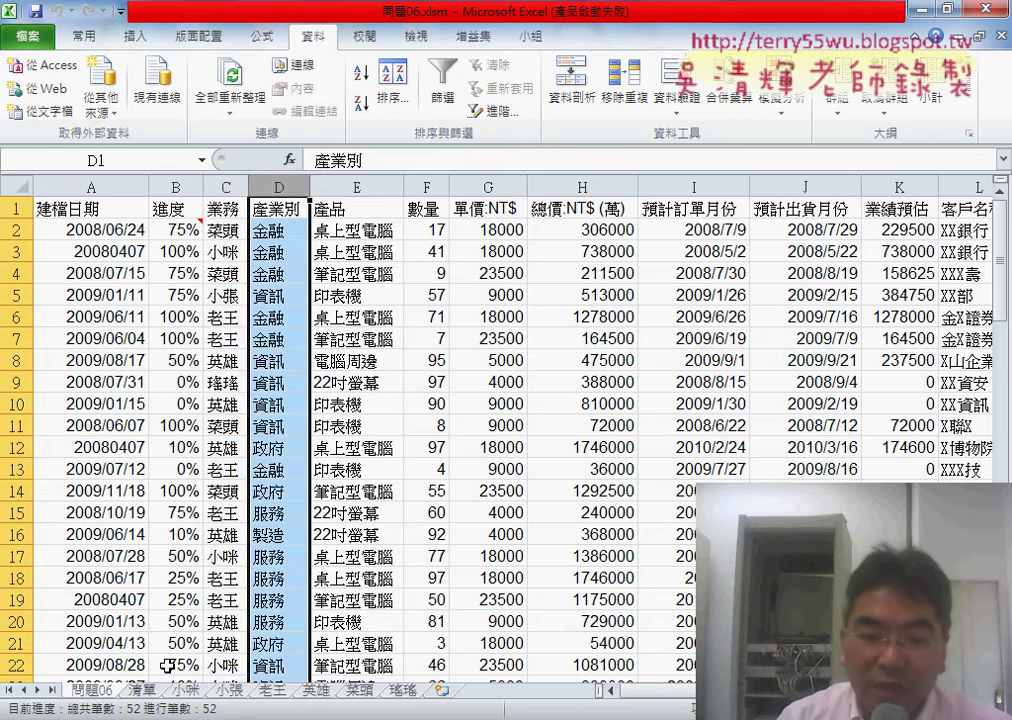
Step: In the macro code, mark 產業別 in the macro name, column B in Cells and Field:=4, then return to the workbook
key("alt+F11")
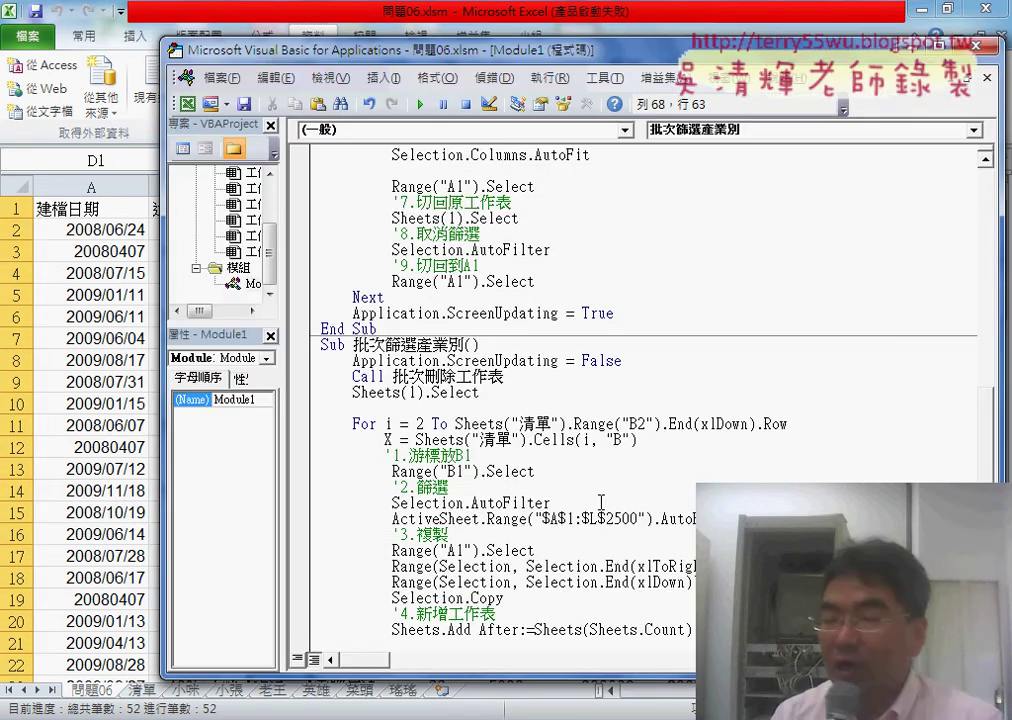
scroll(603, 498, "down", 2)
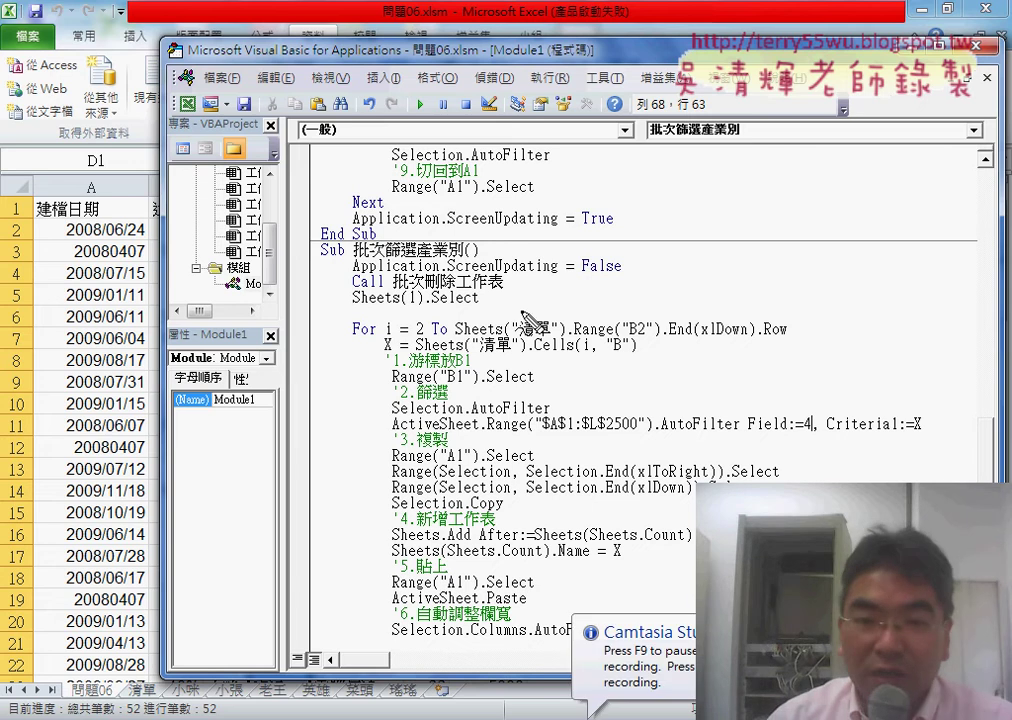
mouse_move(472, 259)
left_mouse_down()
mouse_move(412, 259)
mouse_move(414, 250)
left_mouse_up()
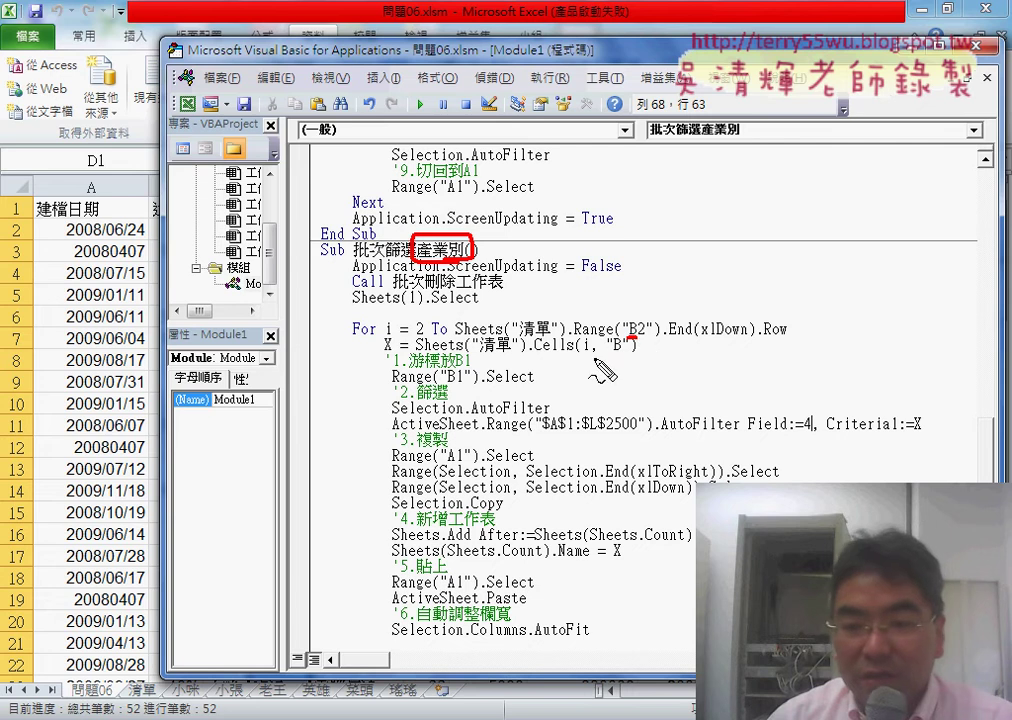
left_click_drag(610, 353, 625, 353)
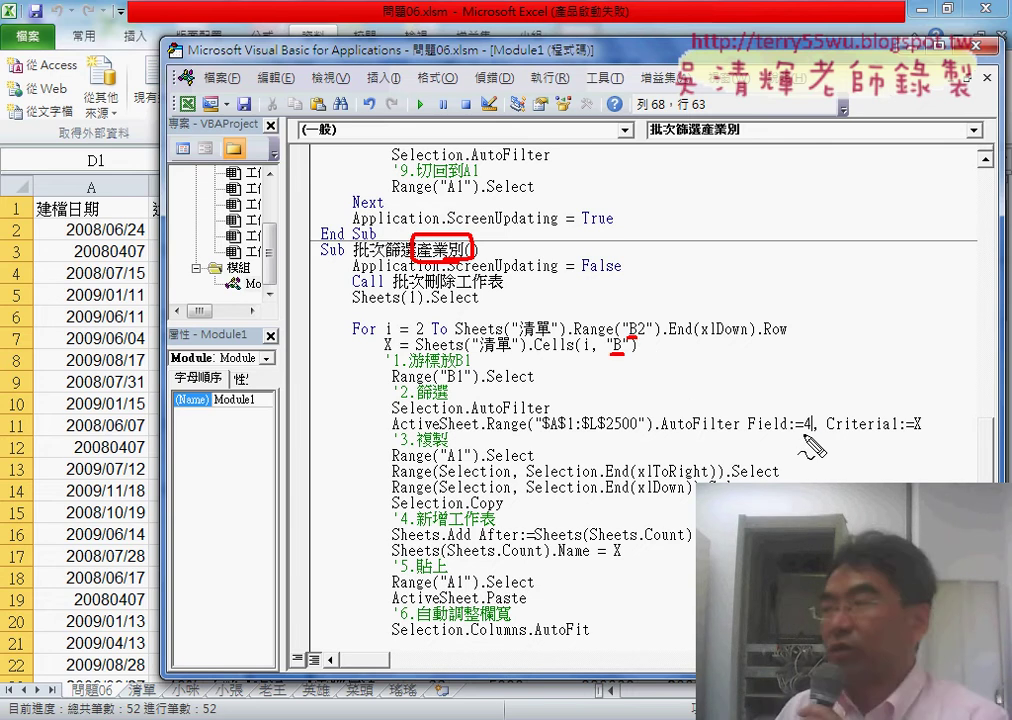
left_click_drag(802, 435, 816, 435)
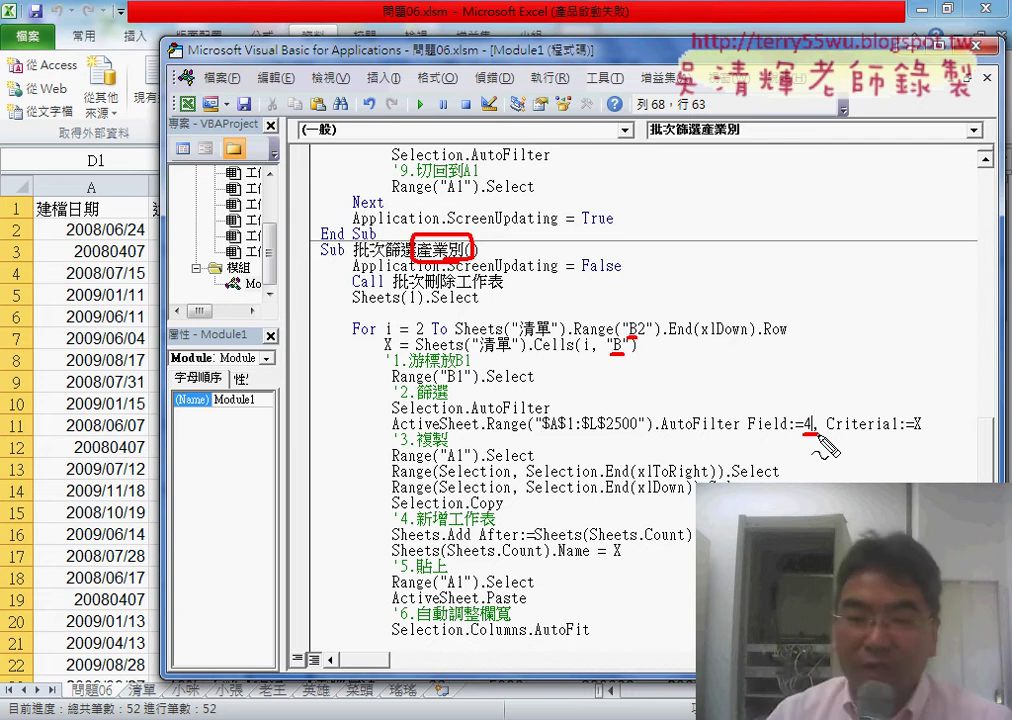
key("Escape")
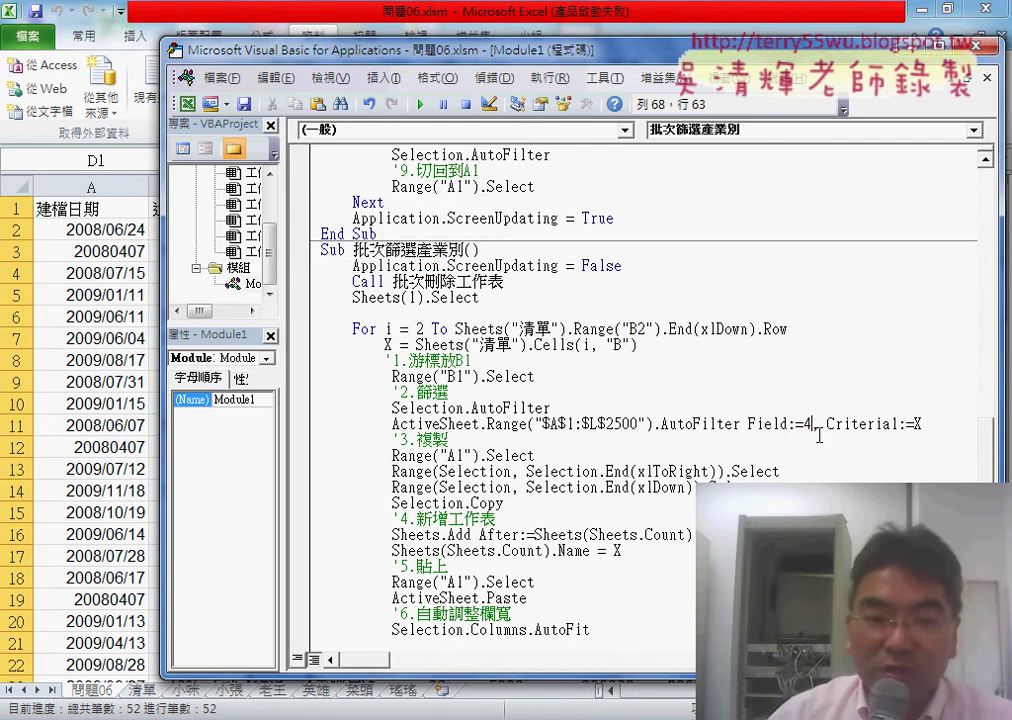
left_click(90, 424)
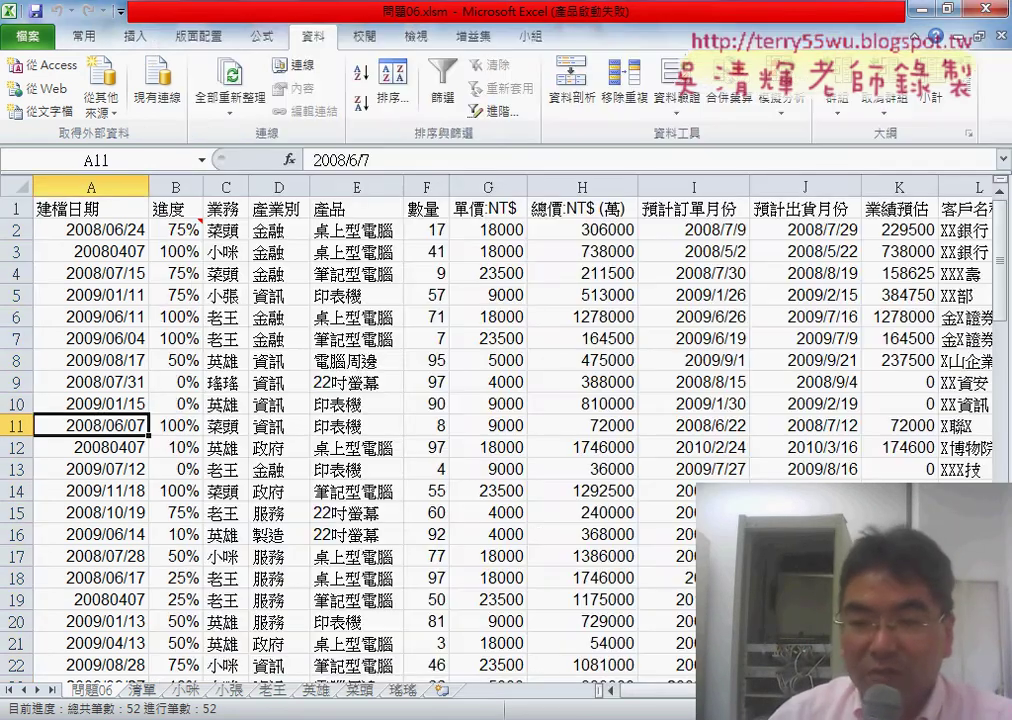
Step: Delete the salesperson sheets with 批次刪除工作表, then run 批次篩選產業別 to create industry sheets
scroll(483, 545, "right", 2)
scroll(483, 545, "right", 3)
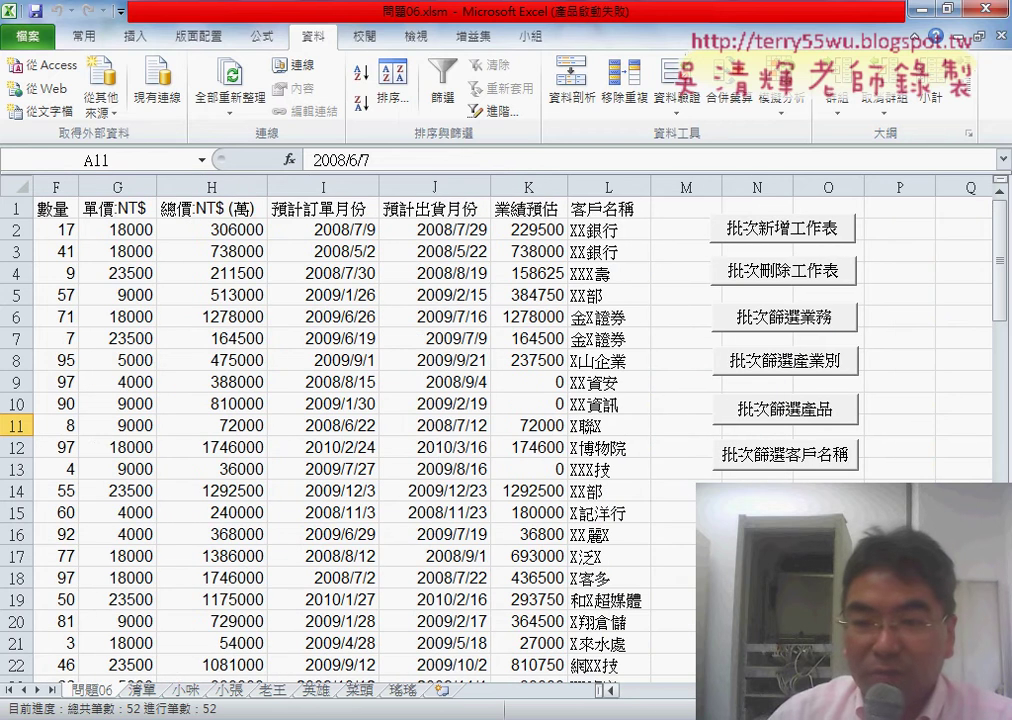
left_click(812, 285)
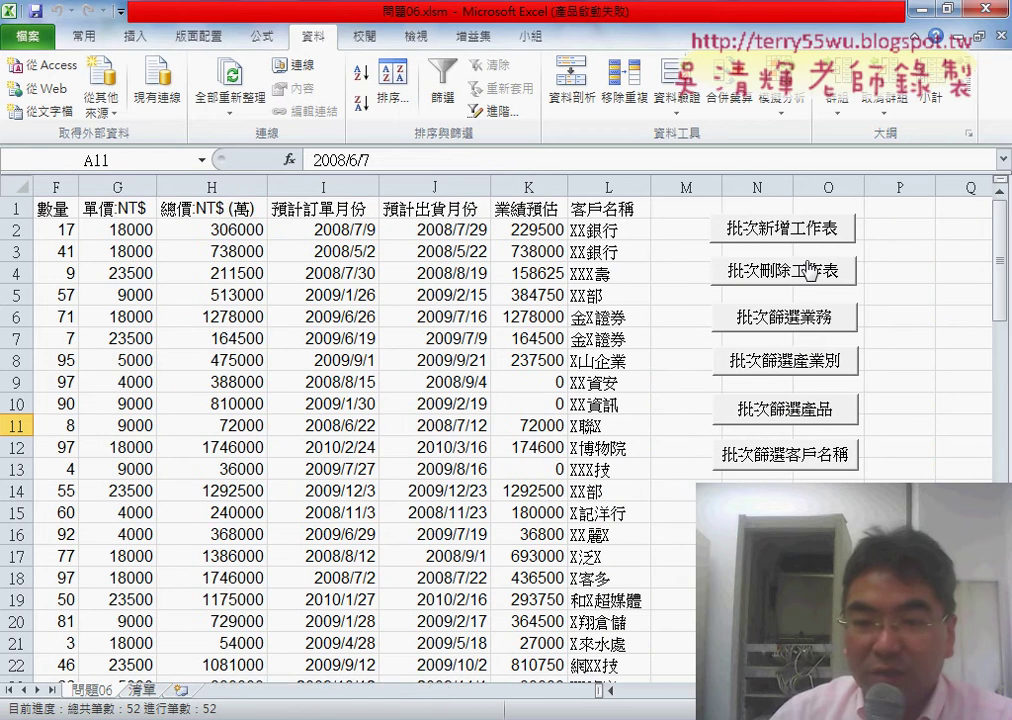
left_click(795, 362)
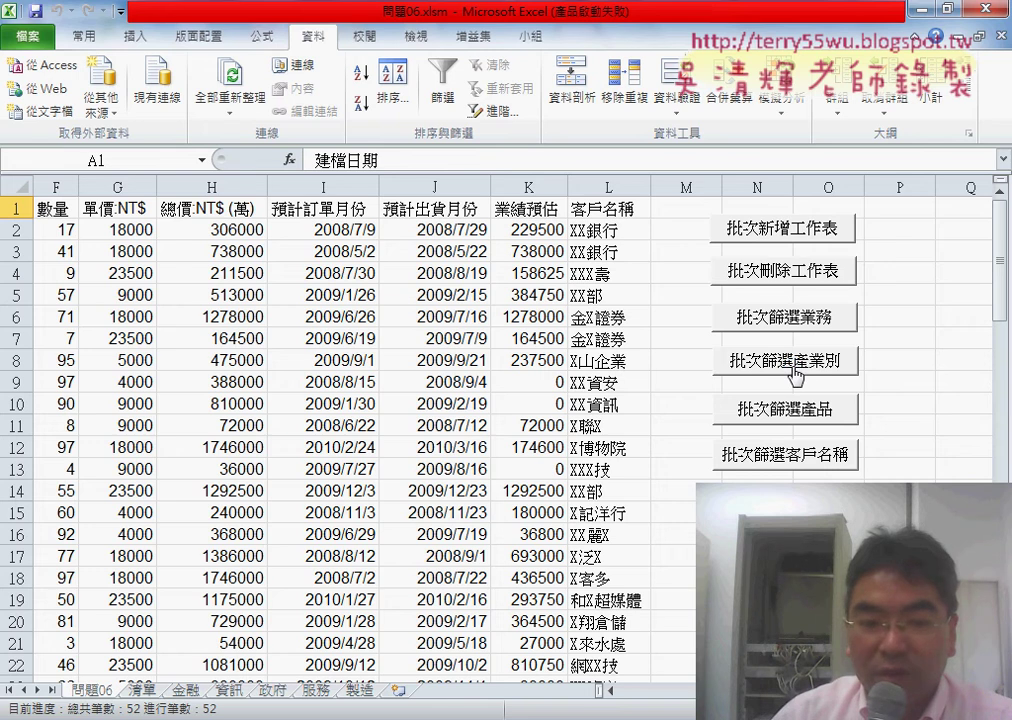
Step: Review the new 金融, 資訊, 政府, 服務 and 製造 sheets, then return to 問題06
left_click(184, 690)
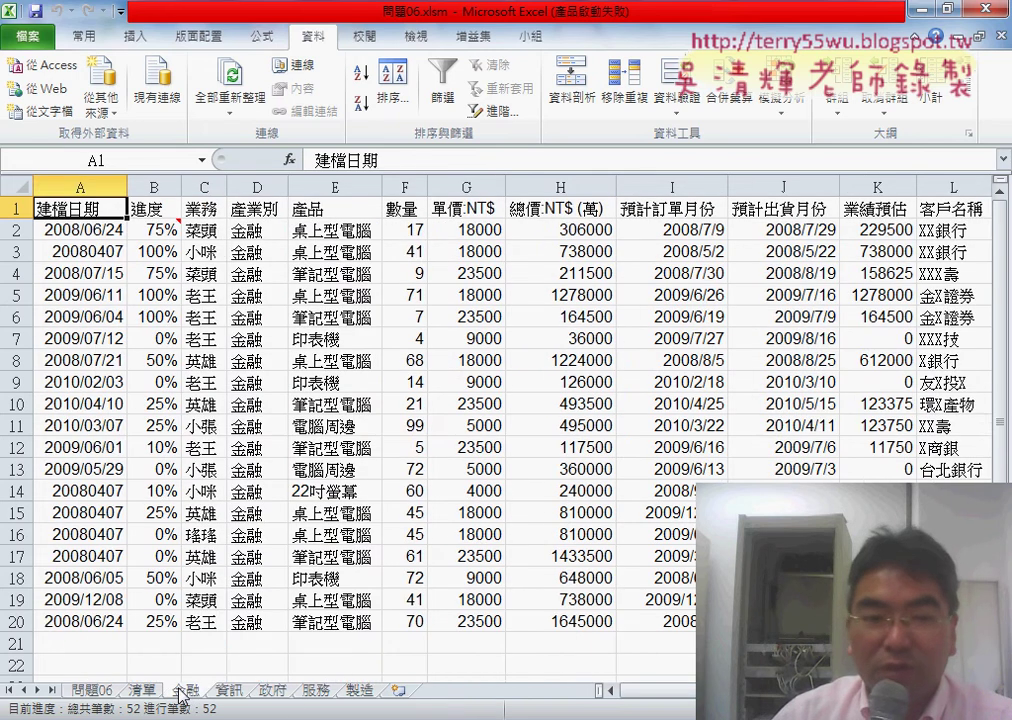
left_click(257, 187)
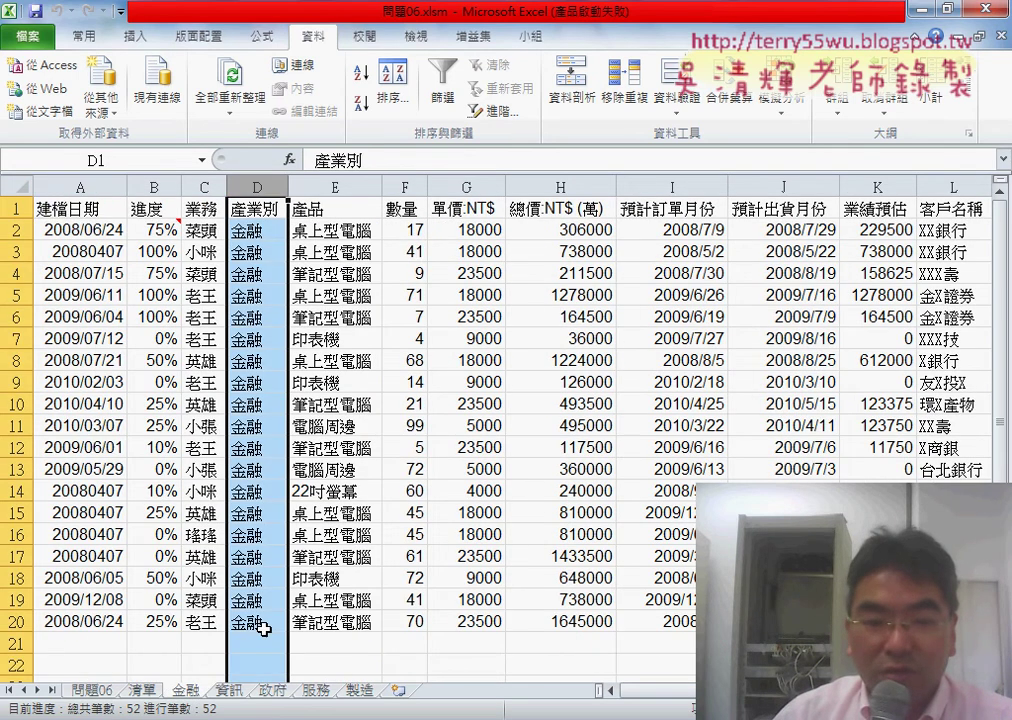
left_click(229, 690)
left_click(272, 690)
left_click(316, 690)
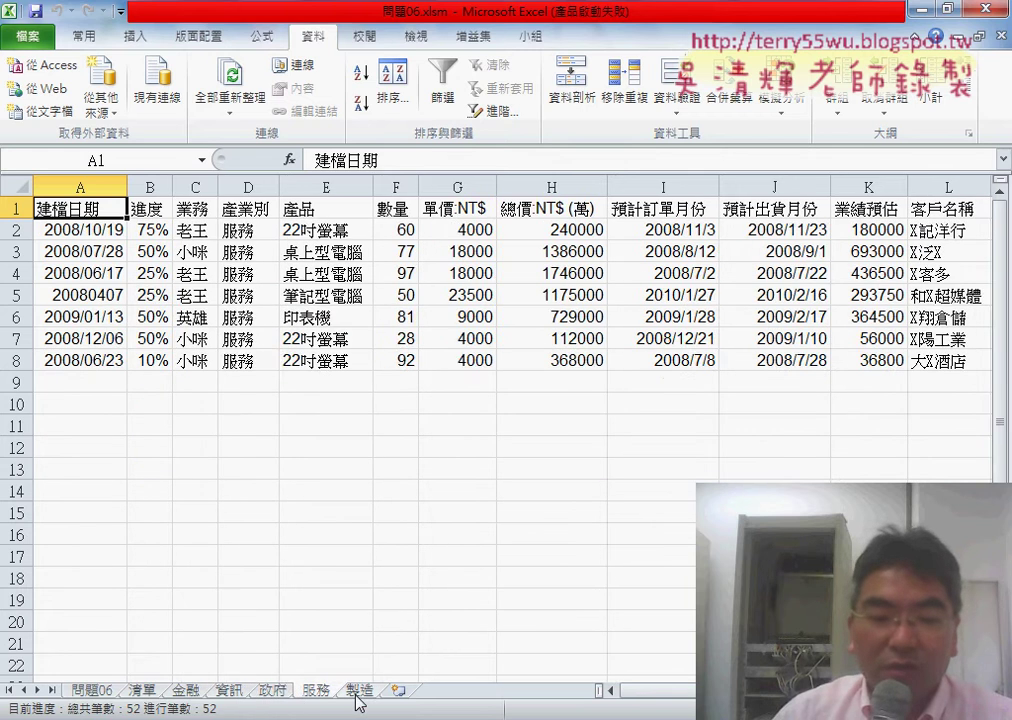
left_click(357, 694)
left_click(106, 690)
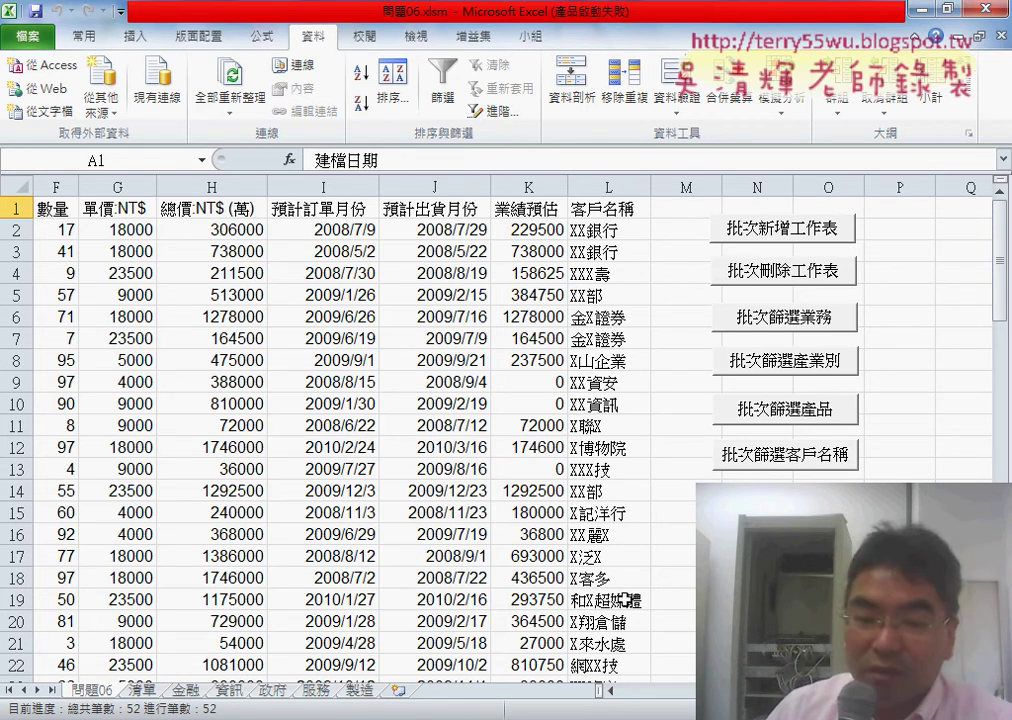
Step: Reopen the 批次篩選產業別 code and mark its Range("B2")/Cells column letter and Field:=4 filter
key("alt+F11")
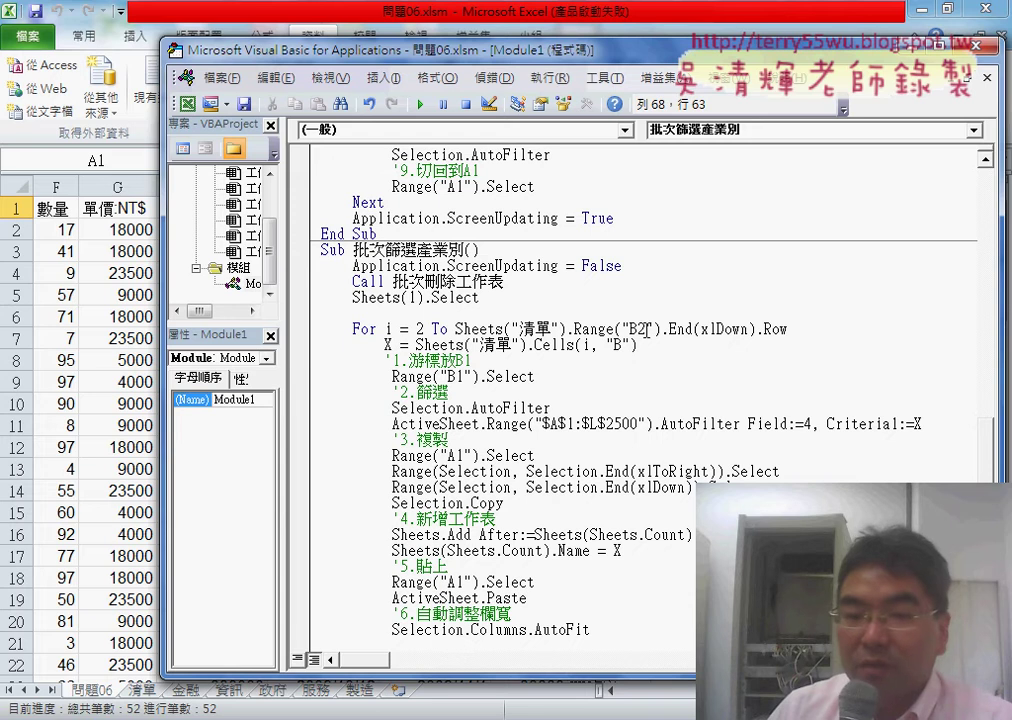
mouse_move(636, 330)
left_mouse_down()
mouse_move(614, 344)
mouse_move(638, 337)
left_mouse_up()
left_click(637, 344)
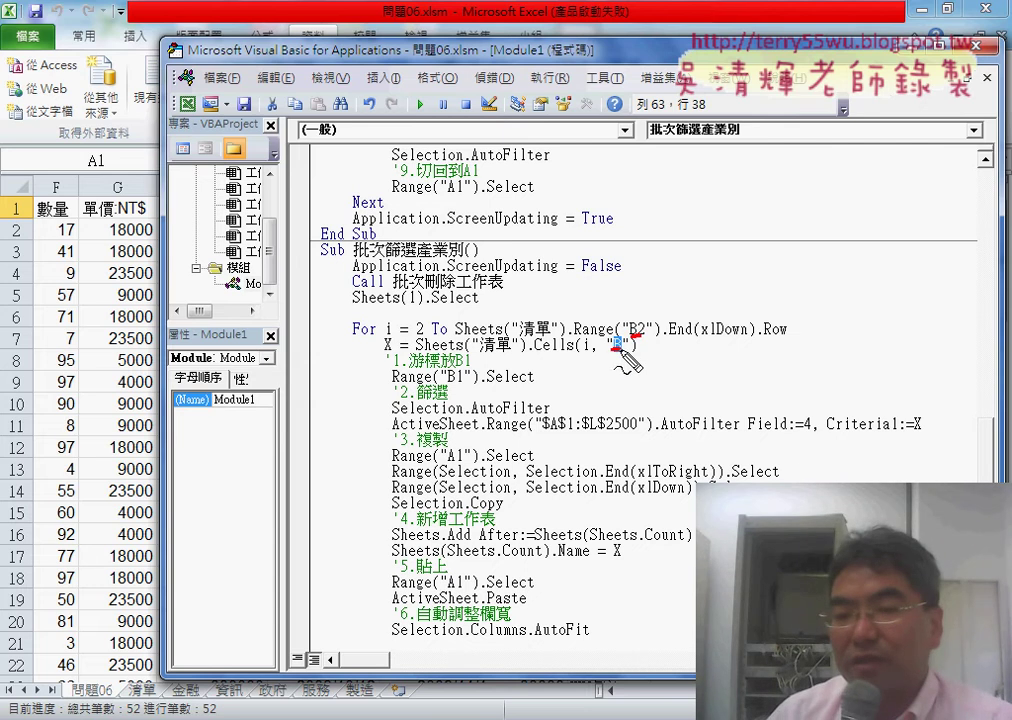
left_click_drag(802, 431, 808, 433)
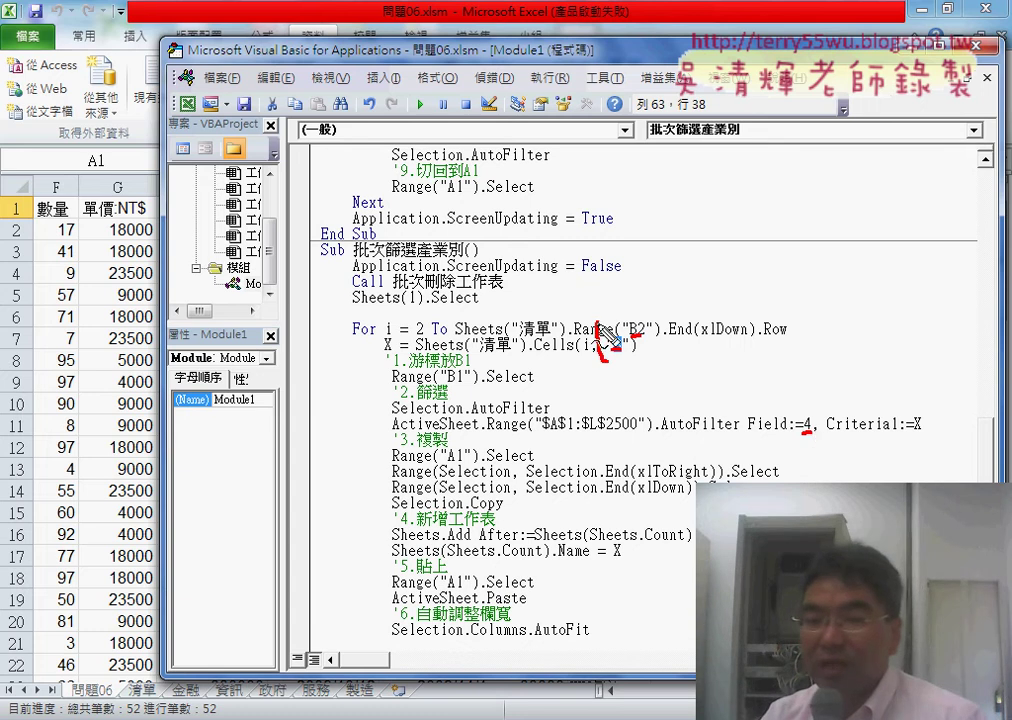
left_click_drag(632, 306, 604, 362)
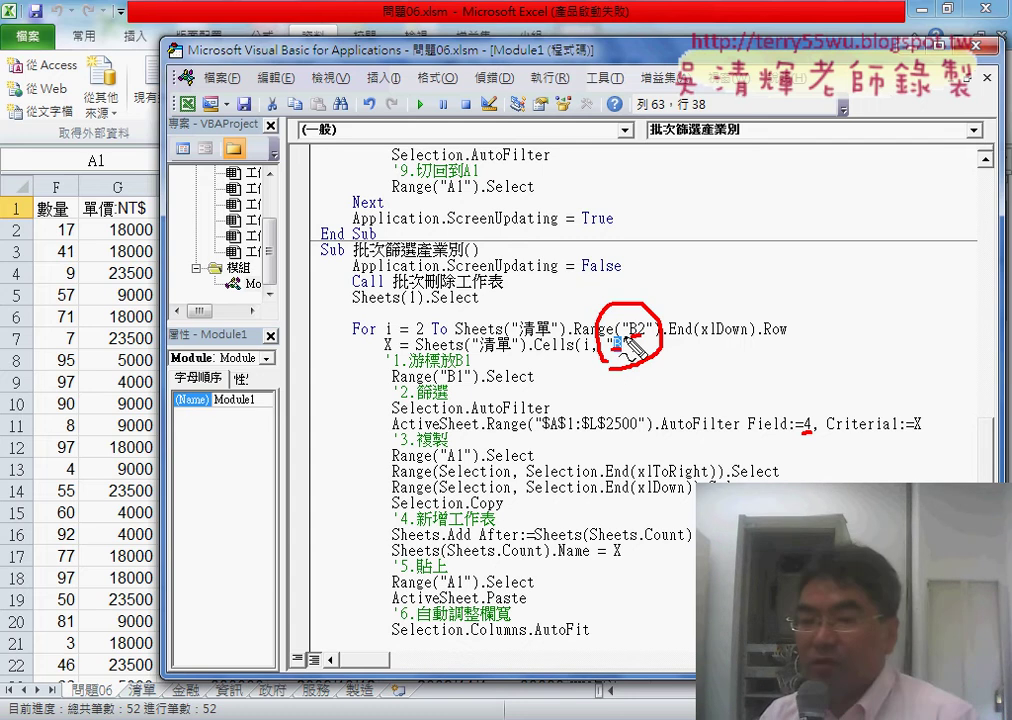
left_click_drag(801, 428, 811, 430)
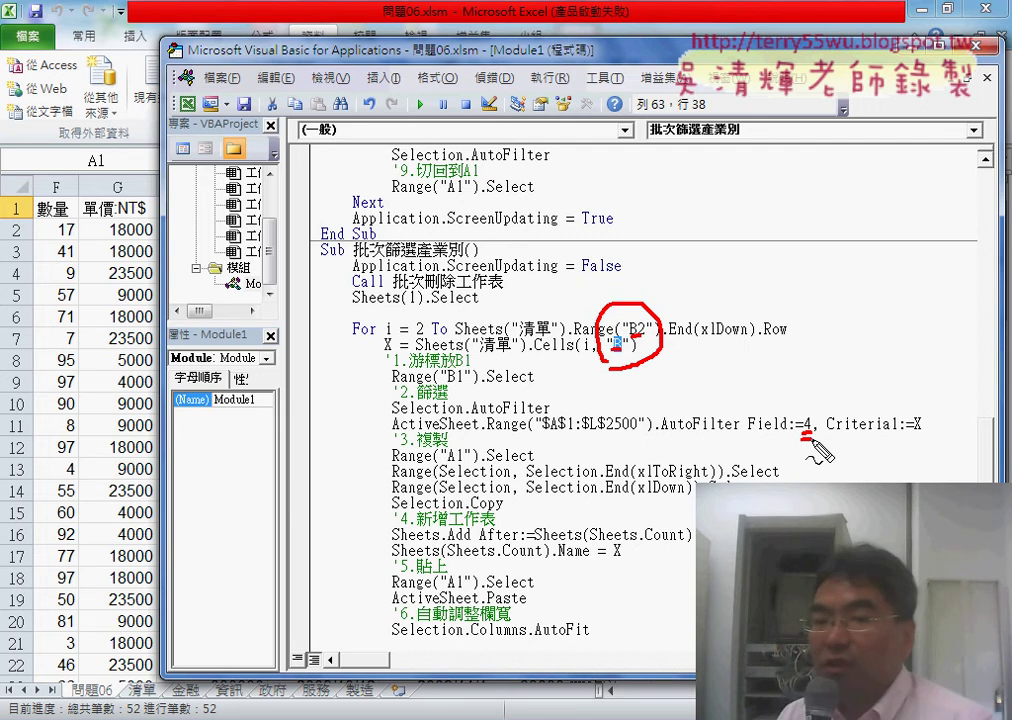
left_click_drag(456, 235, 486, 258)
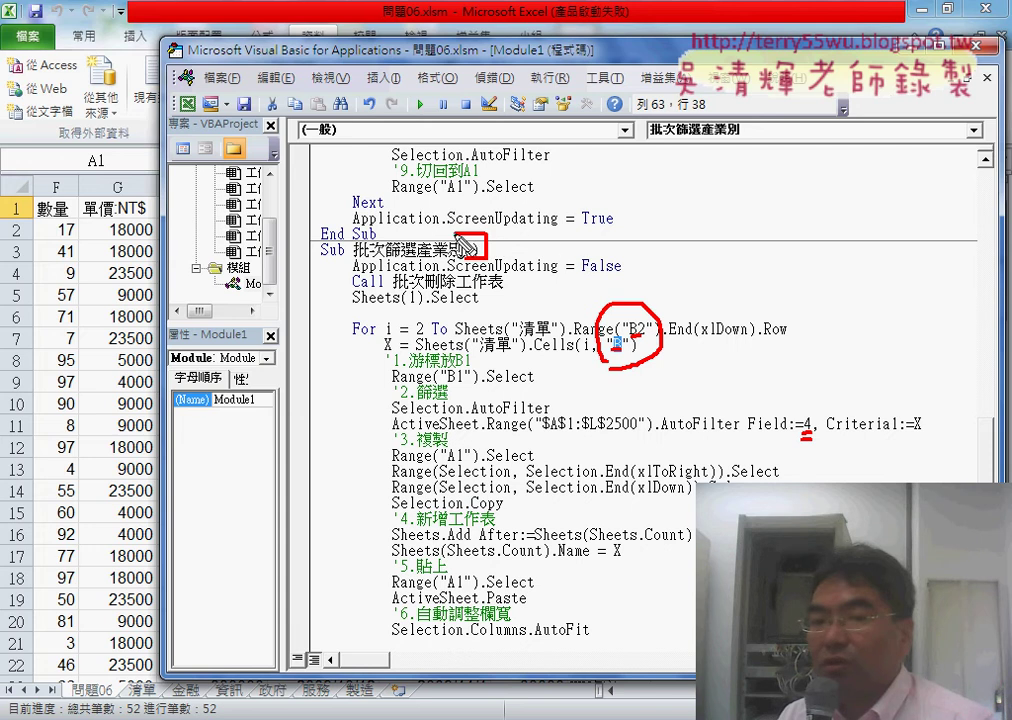
left_click_drag(565, 240, 504, 254)
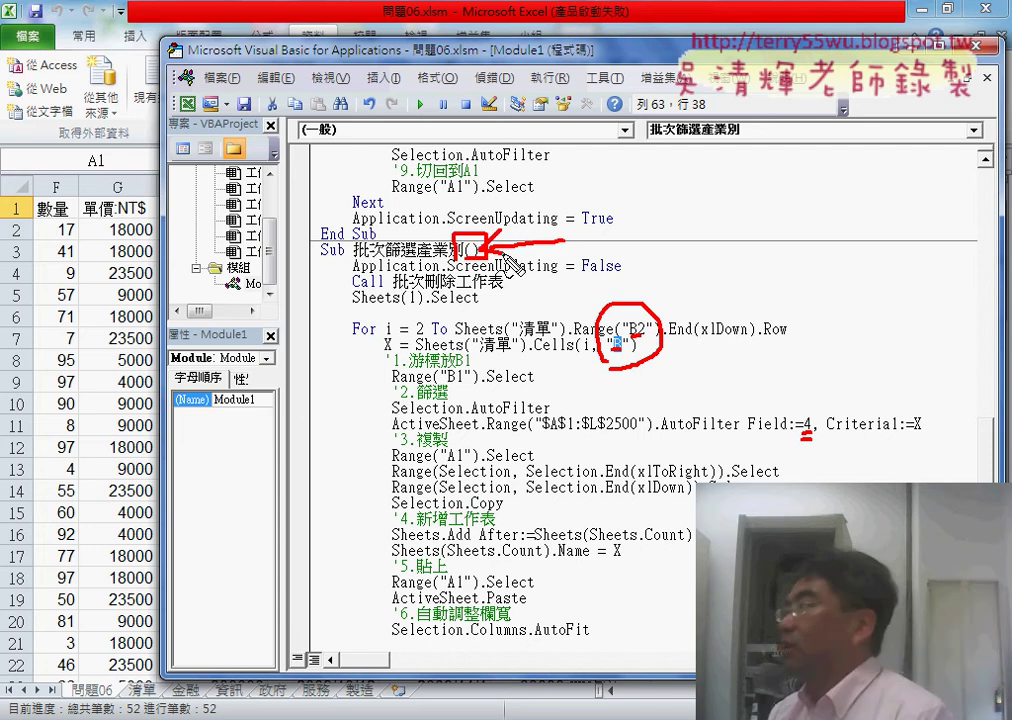